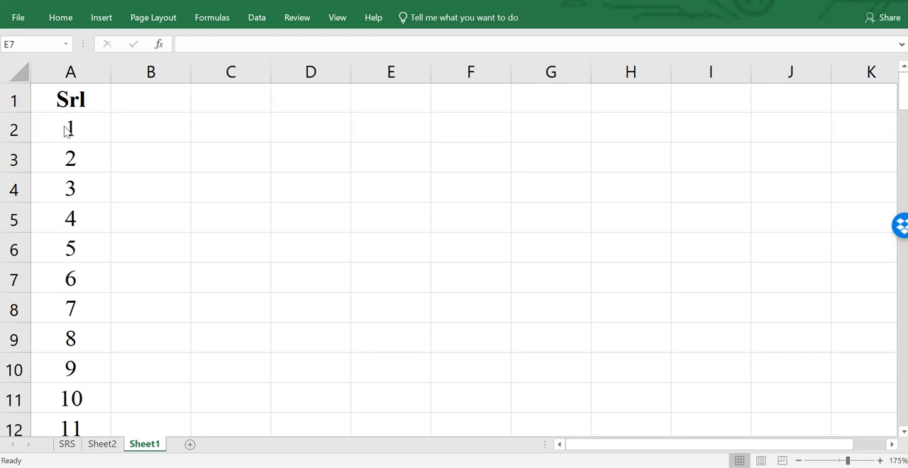
# - Examine the serial numbers in column A of Sheet1, from the Srl header down to the last entry
pyautogui.click(77, 104)
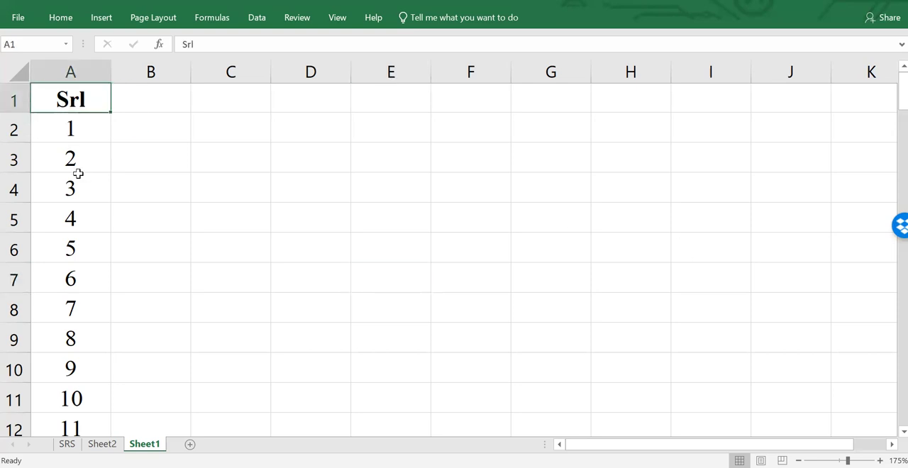
pyautogui.scroll(-16, 78, 173)
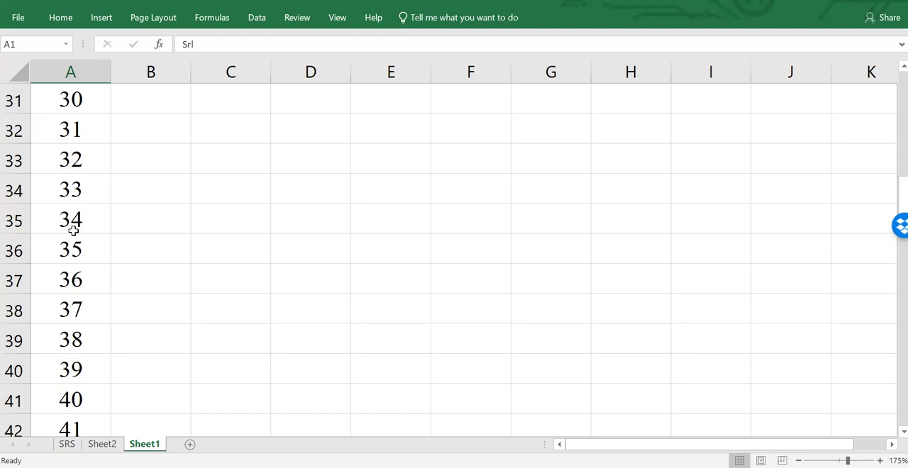
pyautogui.scroll(16, 76, 263)
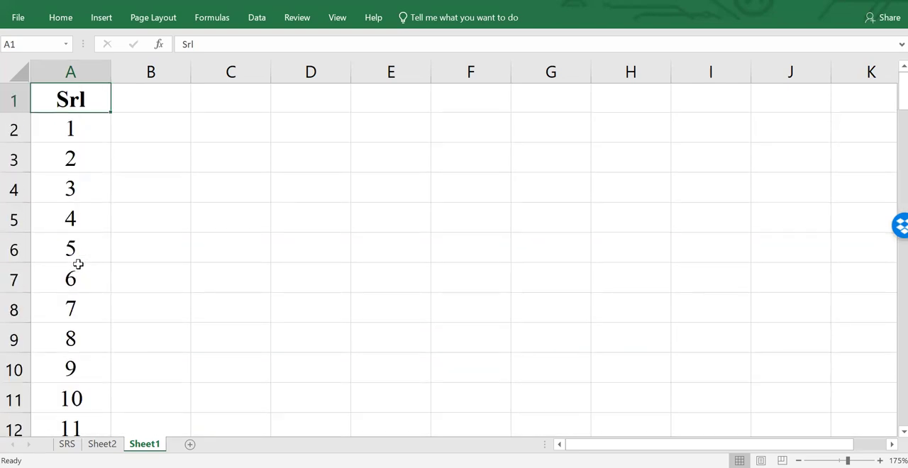
pyautogui.moveTo(85, 128); pyautogui.dragTo(83, 202)
pyautogui.click(78, 217)
pyautogui.click(86, 131)
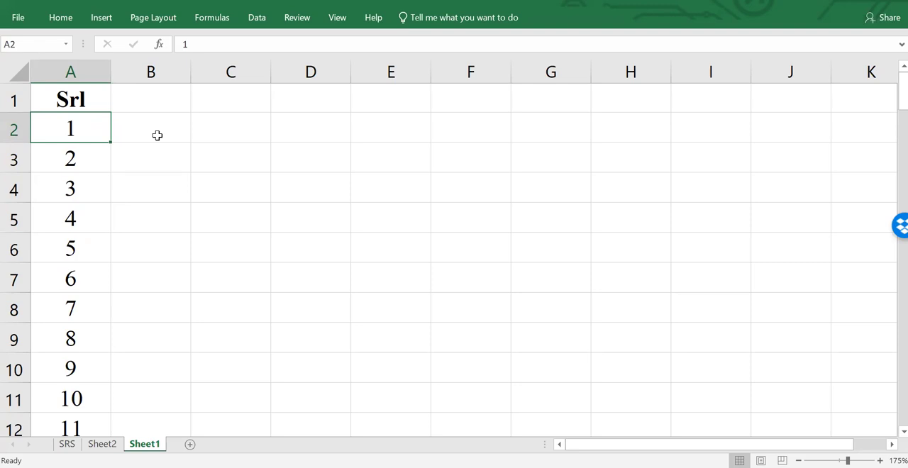
pyautogui.click(65, 177)
pyautogui.click(73, 130)
pyautogui.scroll(-20, 68, 168)
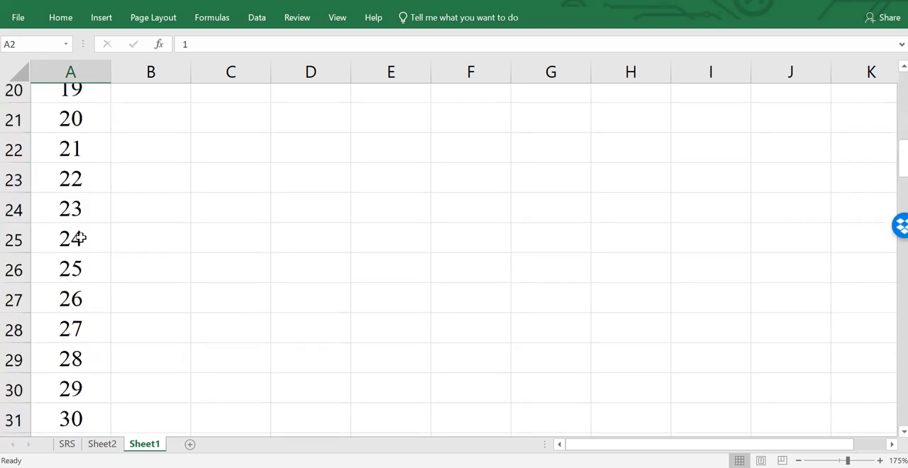
pyautogui.scroll(-13, 83, 265)
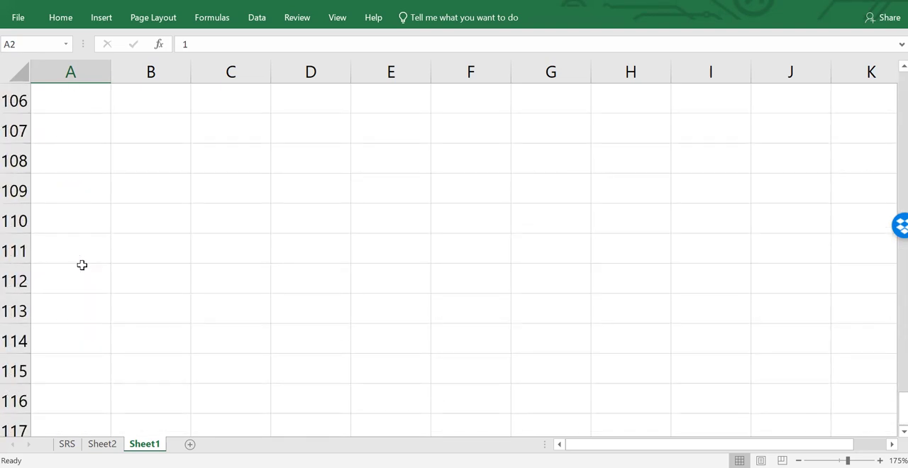
pyautogui.scroll(1, 83, 265)
pyautogui.scroll(2, 83, 266)
pyautogui.click(81, 127)
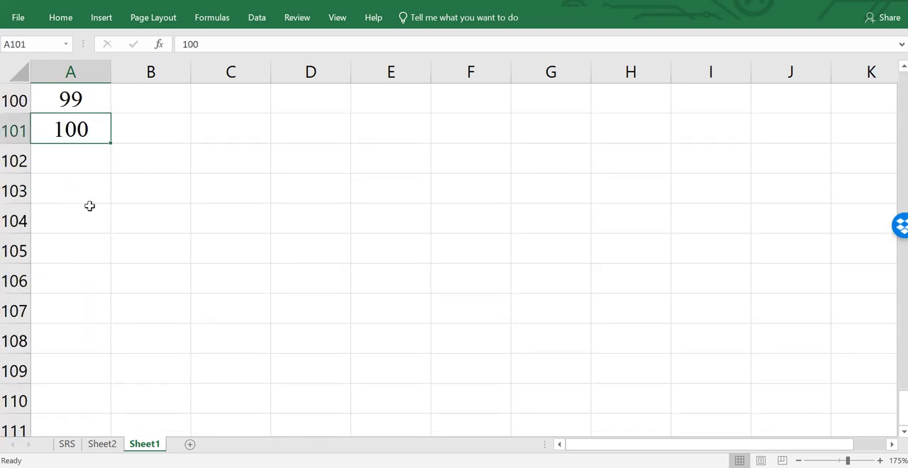
pyautogui.scroll(6, 95, 316)
pyautogui.scroll(20, 94, 316)
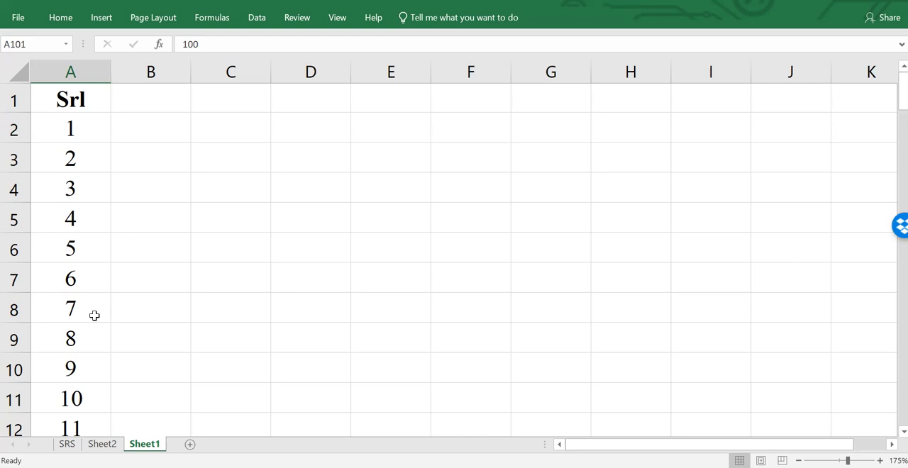
# - Review the full extent of the Srl list again, checking its last entry and returning to its first number
pyautogui.click(78, 101)
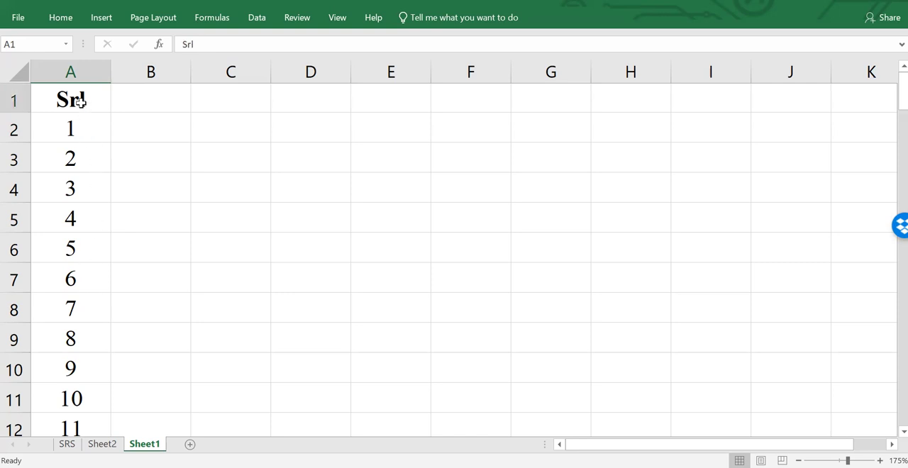
pyautogui.scroll(-20, 65, 220)
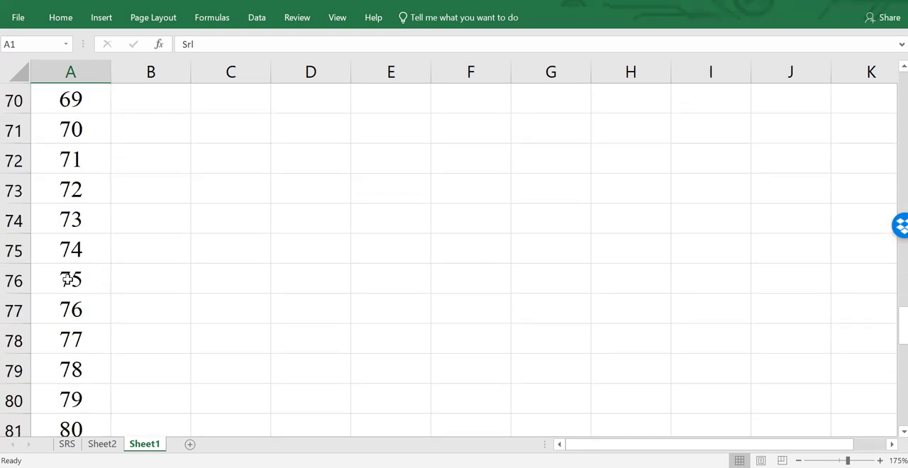
pyautogui.scroll(-5, 65, 304)
pyautogui.scroll(2, 65, 298)
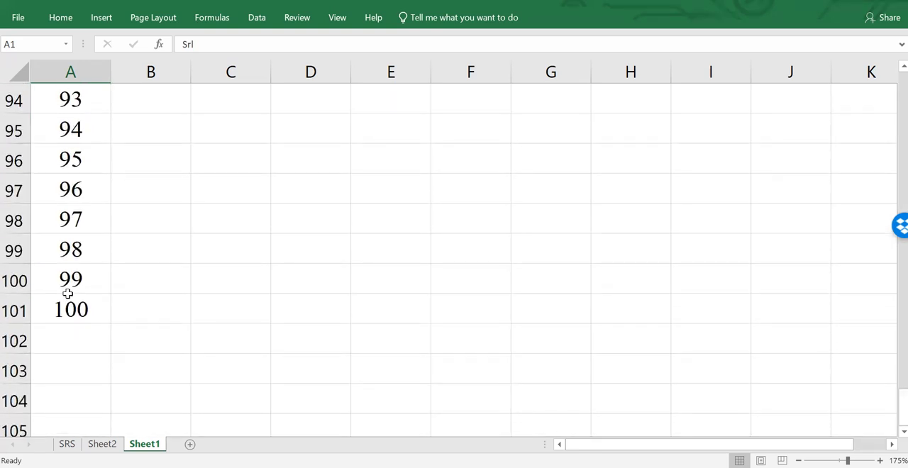
pyautogui.click(68, 306)
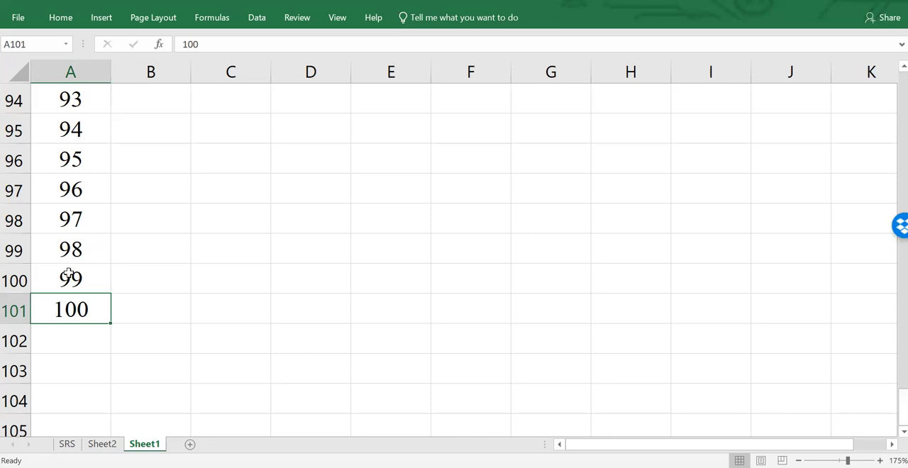
pyautogui.scroll(7, 67, 273)
pyautogui.scroll(20, 68, 273)
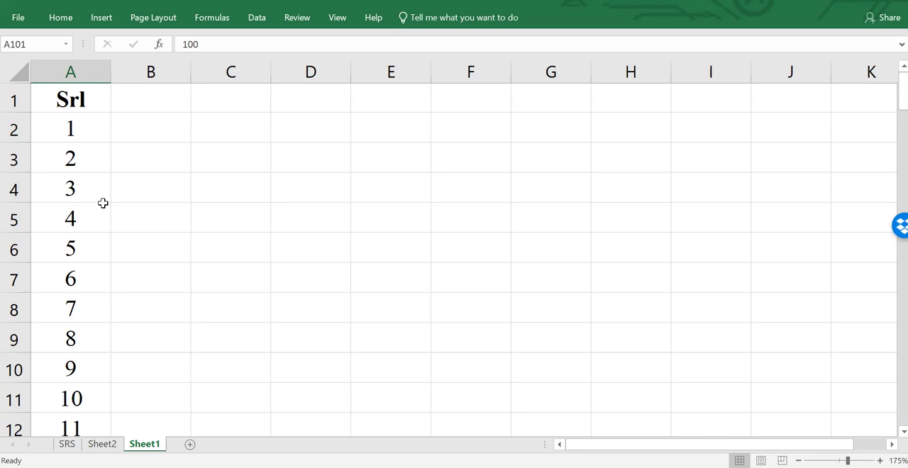
pyautogui.click(83, 127)
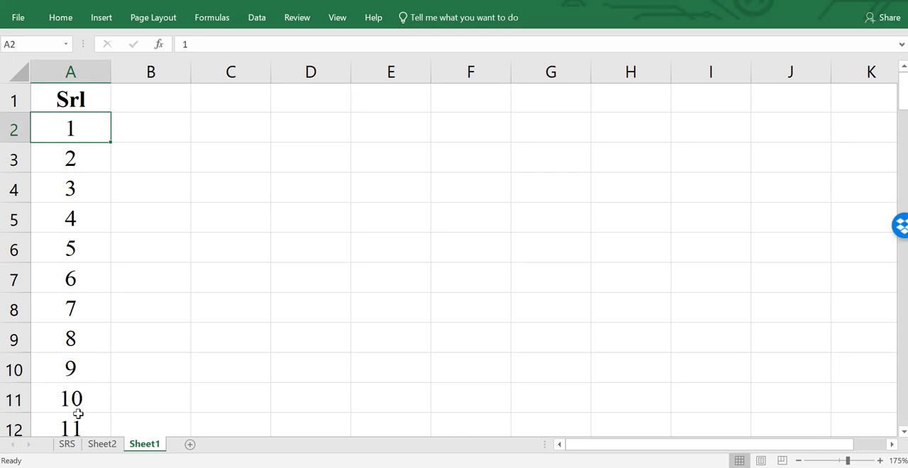
# - View the table on the SRS sheet and return to Sheet1 to look over the serial numbers in A2:A11
pyautogui.click(67, 444)
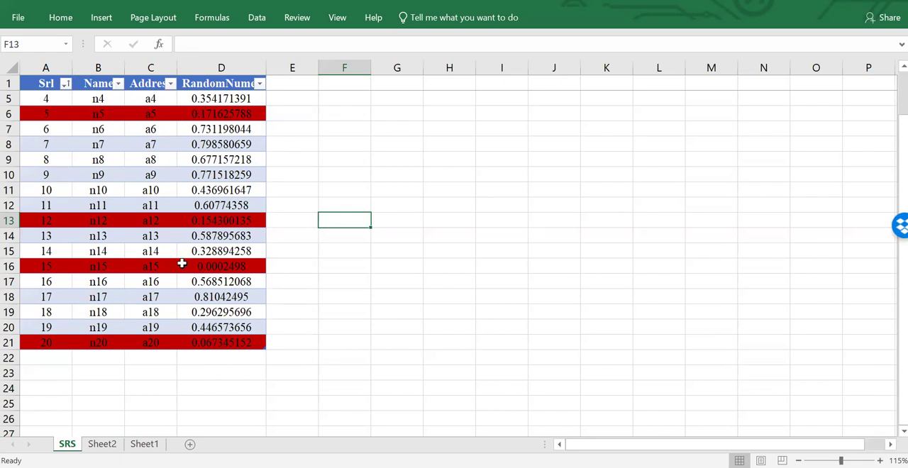
pyautogui.click(144, 444)
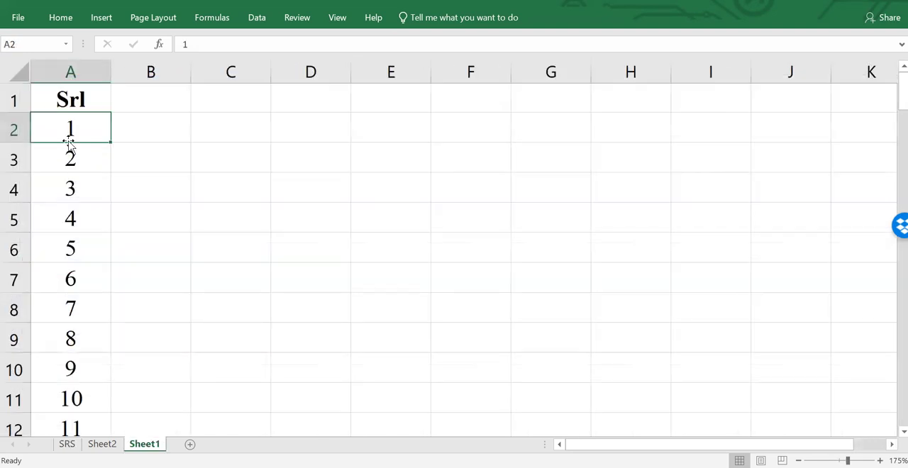
pyautogui.moveTo(71, 138); pyautogui.dragTo(86, 391)
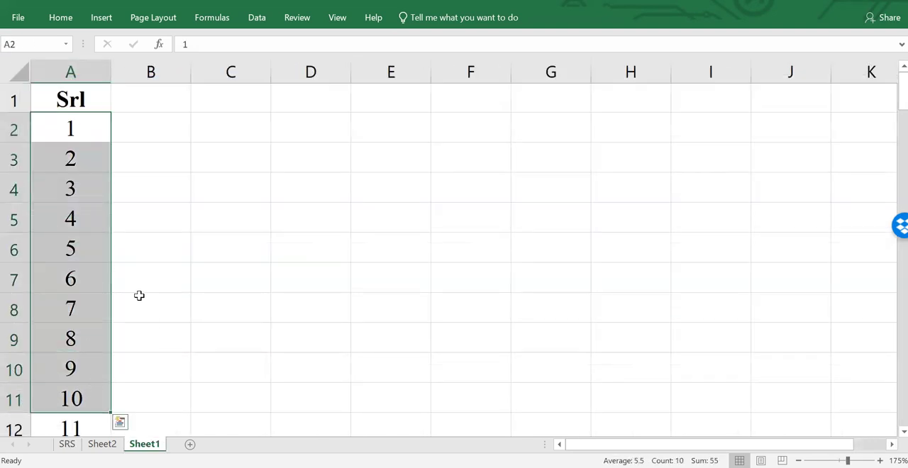
pyautogui.click(85, 132)
pyautogui.click(74, 218)
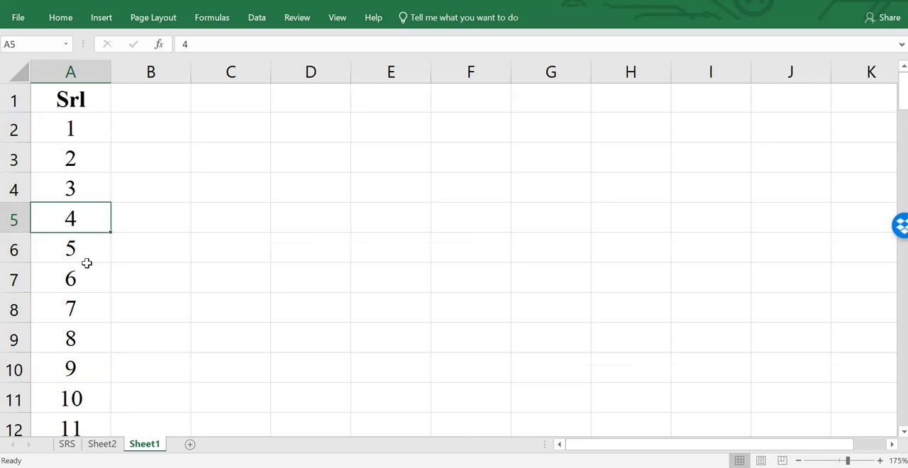
pyautogui.moveTo(85, 127); pyautogui.dragTo(85, 154)
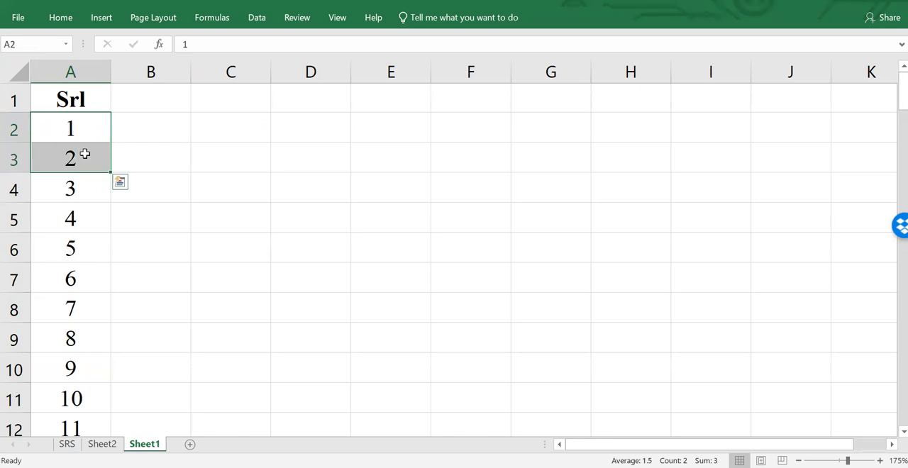
pyautogui.click(87, 146)
pyautogui.click(88, 124)
pyautogui.moveTo(87, 124); pyautogui.dragTo(85, 154)
pyautogui.click(193, 208)
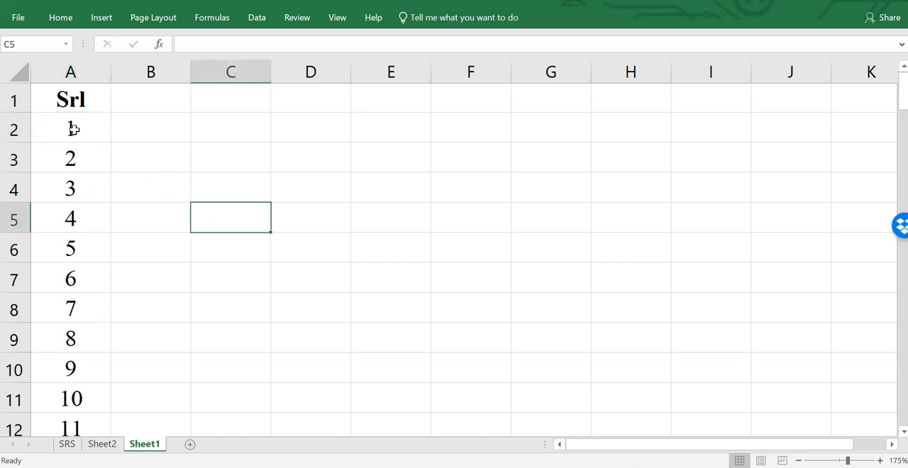
# - Enter the population size as the text N=100 in cell D2
pyautogui.click(334, 133)
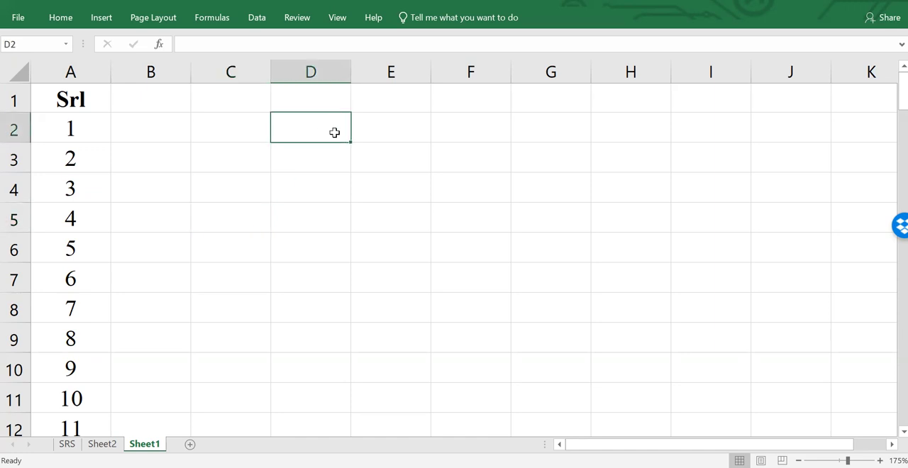
pyautogui.write('N+')
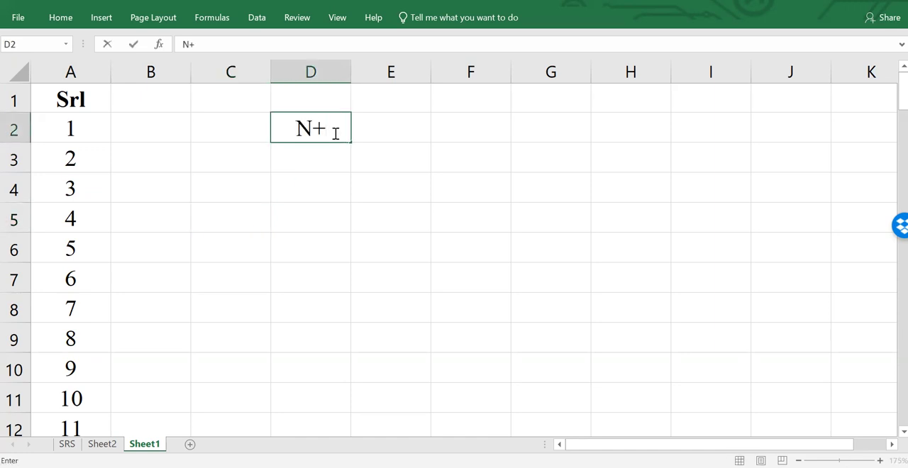
pyautogui.write('100')
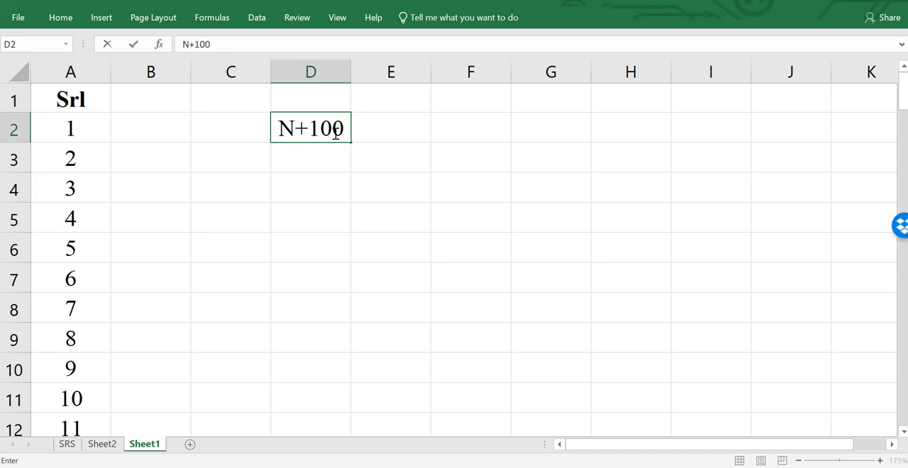
pyautogui.click(311, 128)
pyautogui.press('BackSpace')
pyautogui.write('=')
pyautogui.press('Return')
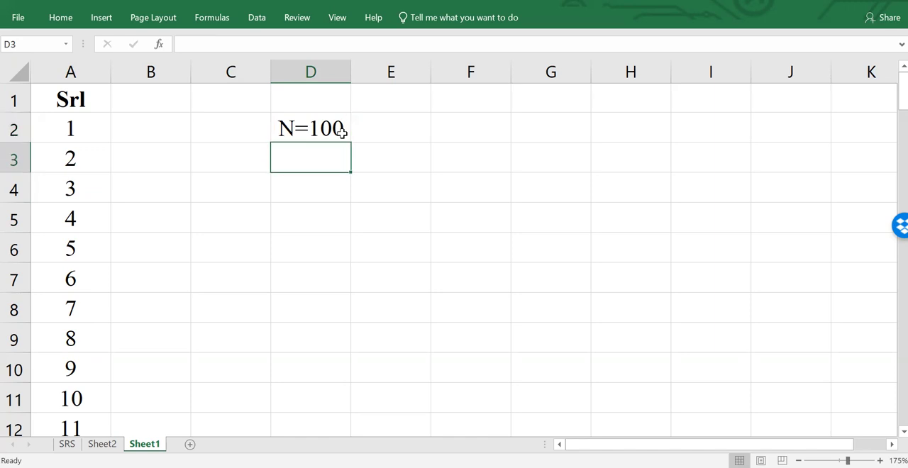
# - Enter the sample size as the text n=10 in cell D3, below the population size
pyautogui.write('n=')
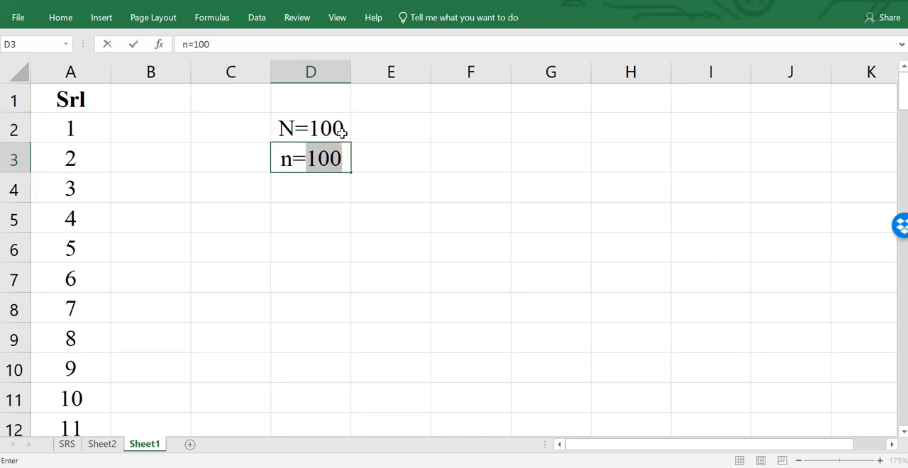
pyautogui.write('10')
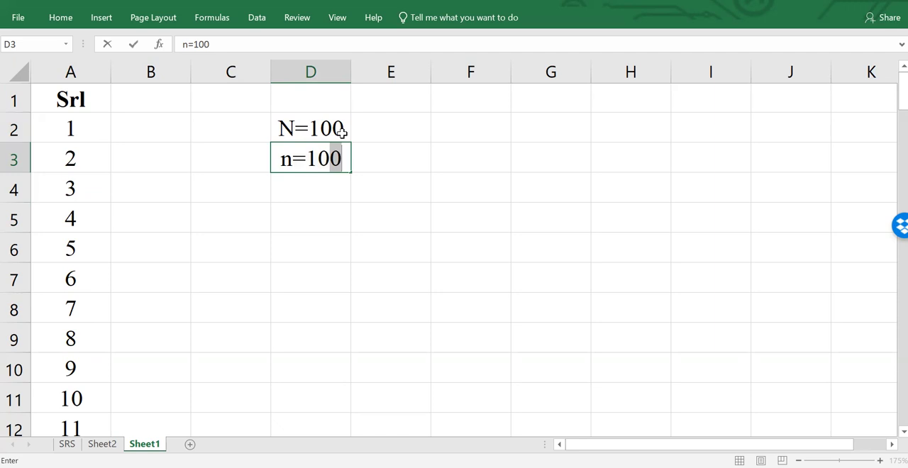
pyautogui.press('Return')
pyautogui.click(296, 163)
pyautogui.doubleClick(297, 163)
pyautogui.press('BackSpace')
pyautogui.write('n')
pyautogui.press('Return')
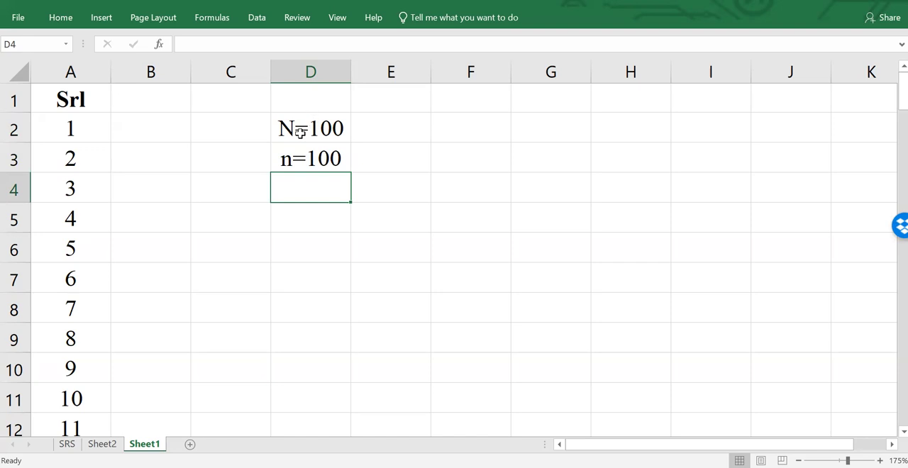
pyautogui.doubleClick(338, 156)
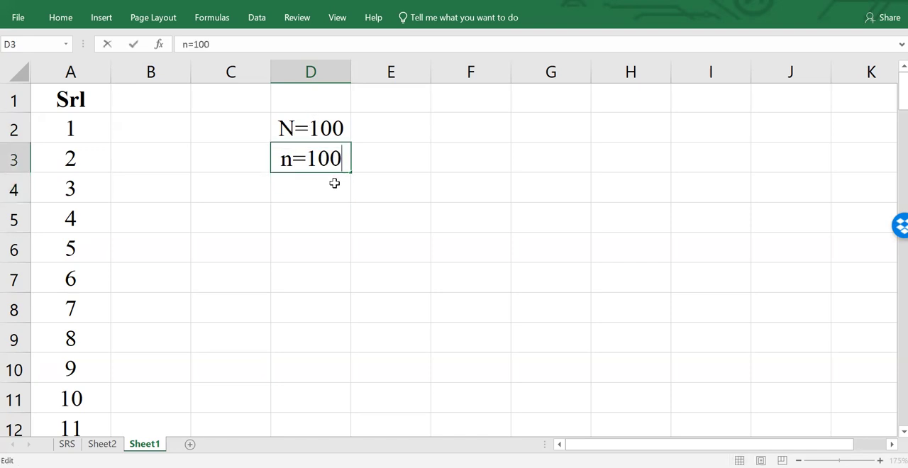
pyautogui.press('BackSpace')
pyautogui.press('BackSpace')
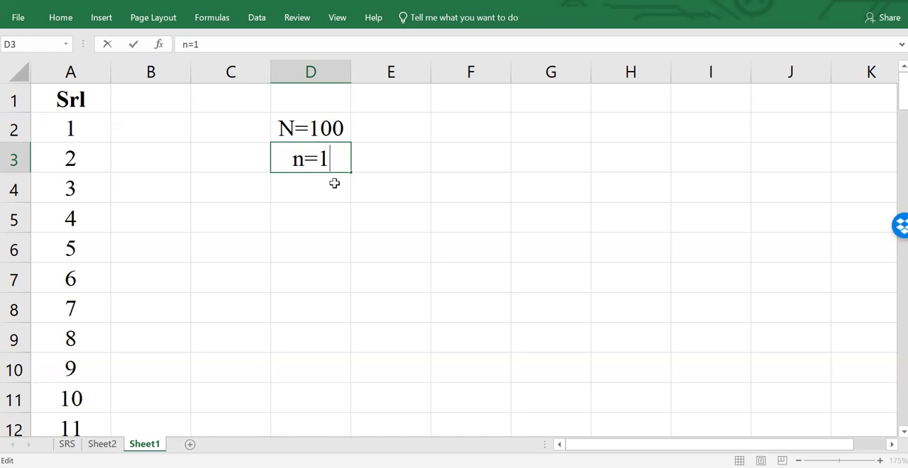
pyautogui.write('0')
pyautogui.press('Return')
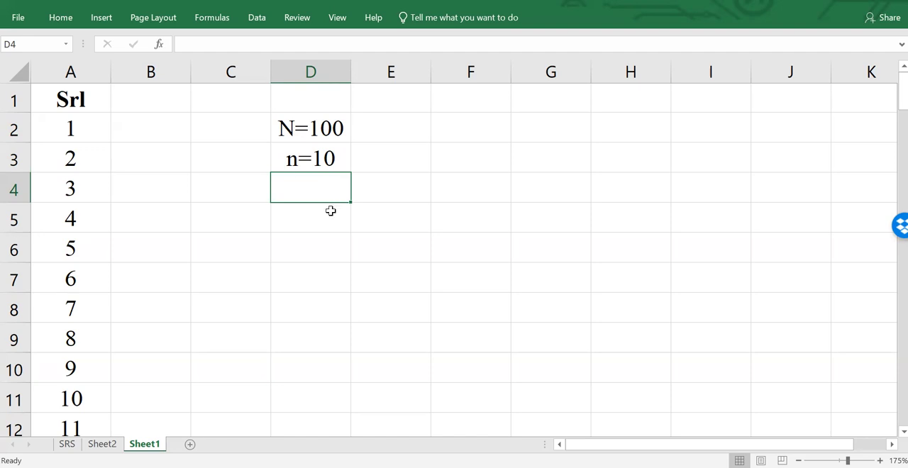
# - Enter the sampling interval calculation as the text Interval=100/10 in cell D5
pyautogui.click(334, 219)
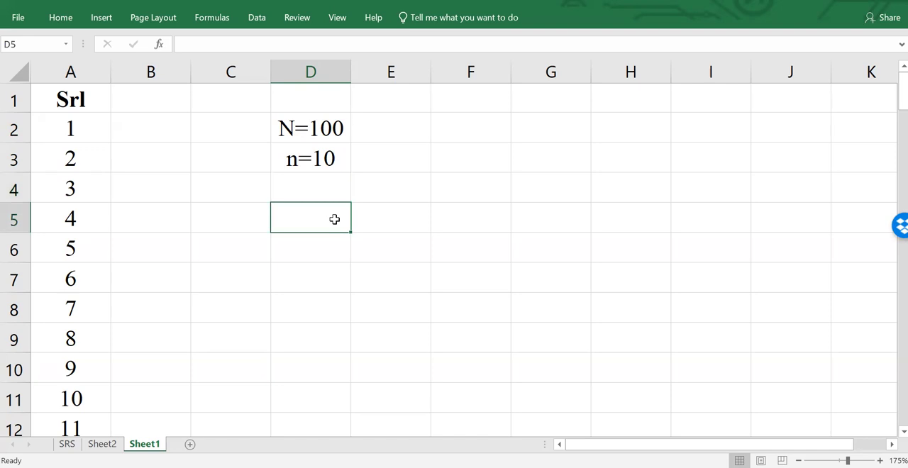
pyautogui.write('I')
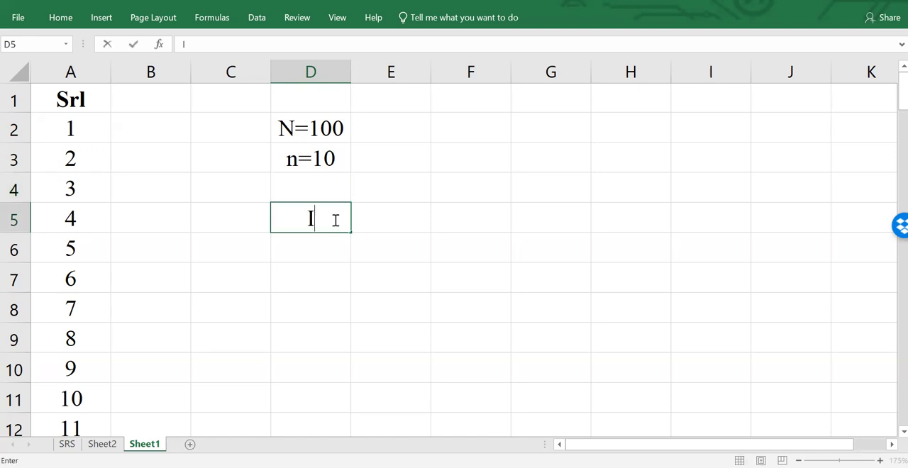
pyautogui.write('nterval=')
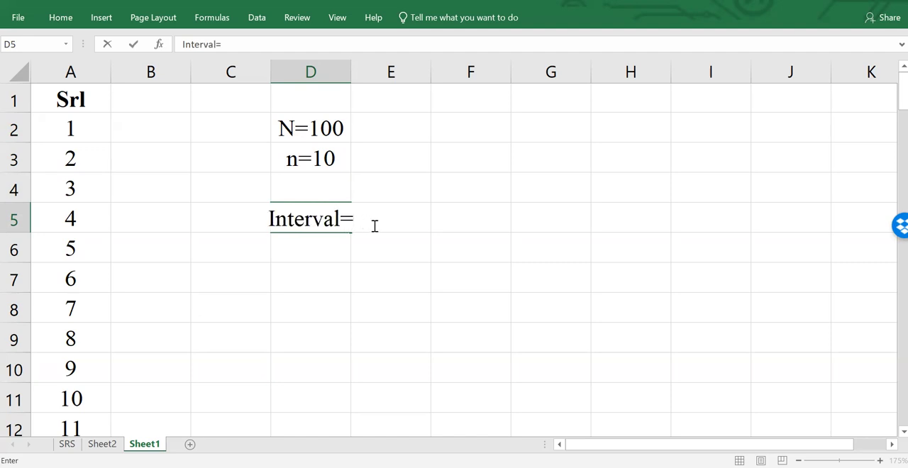
pyautogui.click(401, 212)
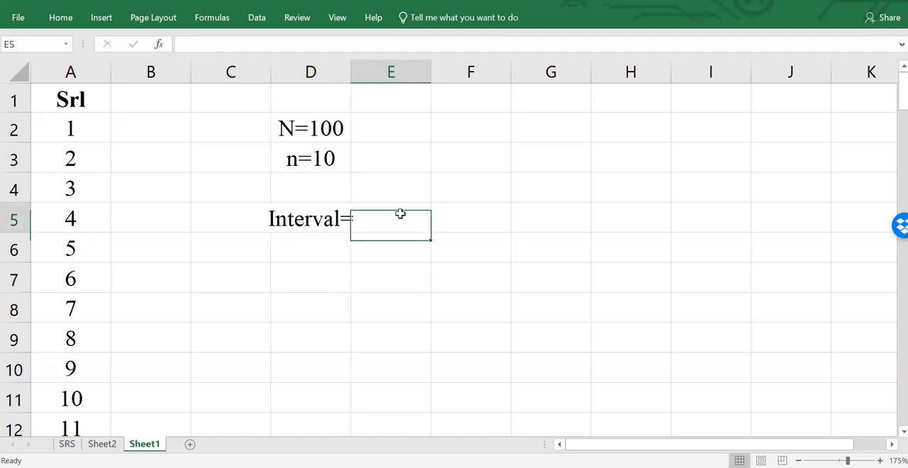
pyautogui.click(345, 220)
pyautogui.click(283, 47)
pyautogui.write('1')
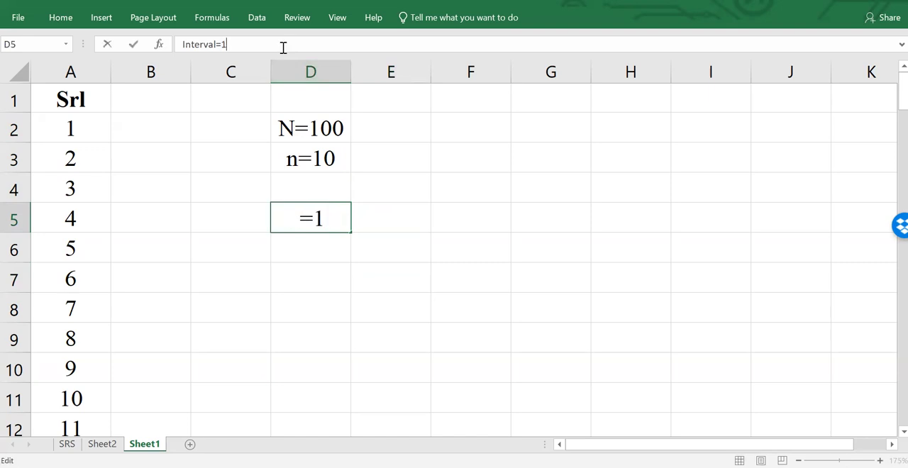
pyautogui.write('00/10')
pyautogui.press('Return')
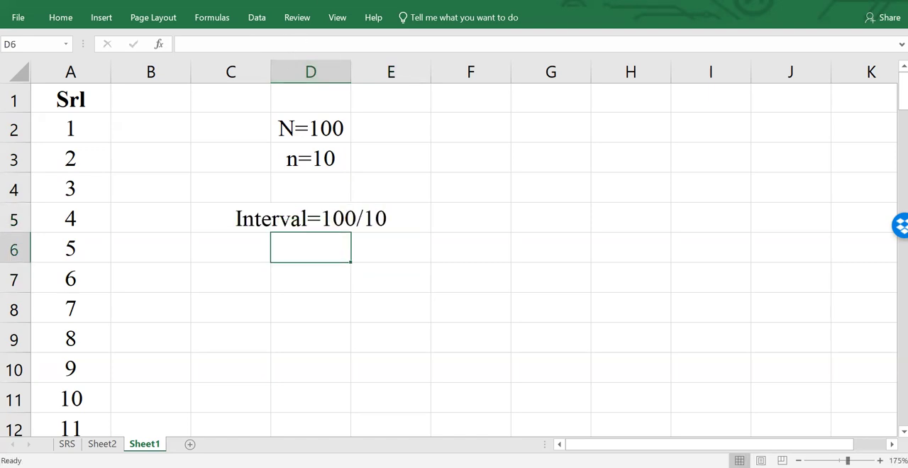
# - Left-align the contents of column D
pyautogui.click(326, 74)
pyautogui.click(61, 18)
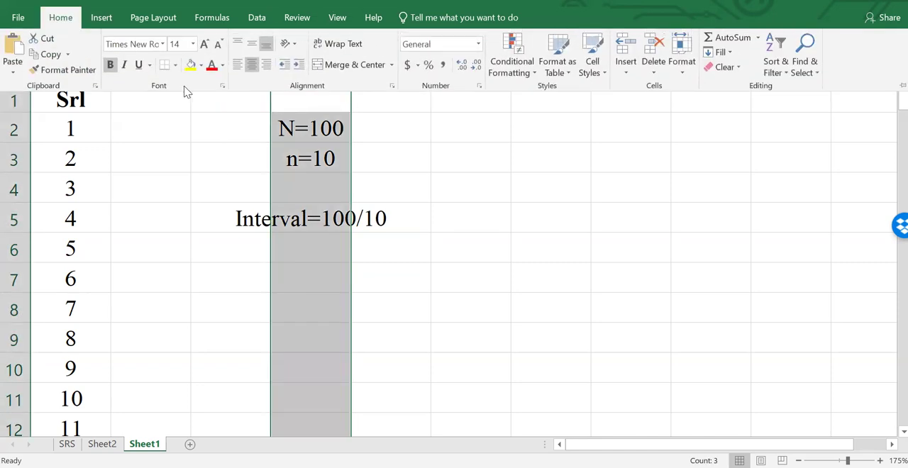
pyautogui.click(238, 64)
pyautogui.click(465, 223)
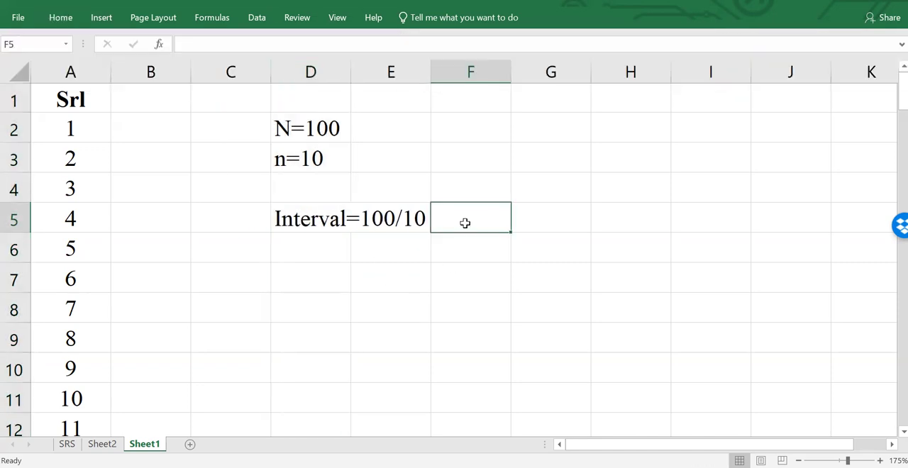
# - Extend the interval text in D5 to Interval=100/10= and fit column D's width to its contents
pyautogui.click(420, 228)
pyautogui.press('Left')
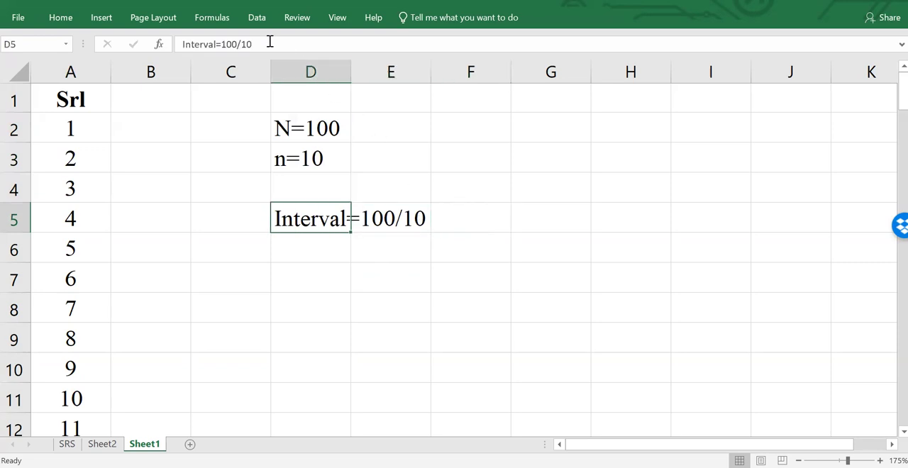
pyautogui.click(270, 42)
pyautogui.write('-')
pyautogui.press('BackSpace')
pyautogui.write('=')
pyautogui.press('Return')
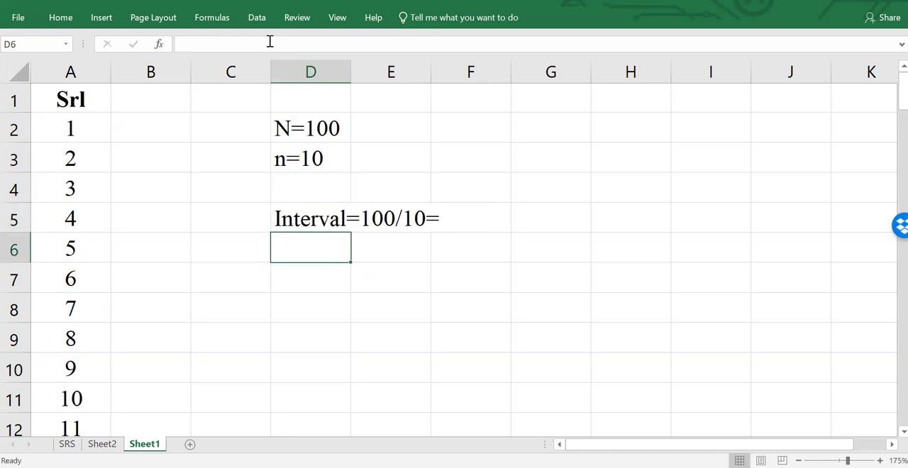
pyautogui.doubleClick(350, 59)
# - Enter the interval value 10 in cell E5, beside the interval text
pyautogui.click(464, 210)
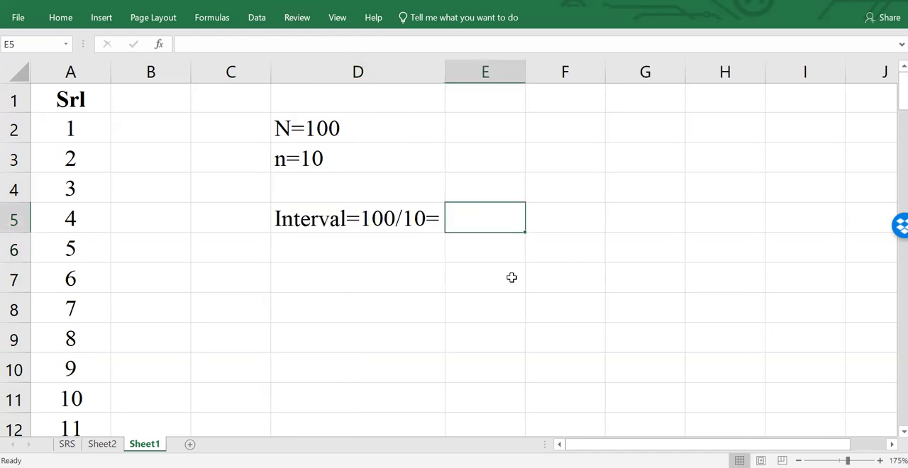
pyautogui.write('1')
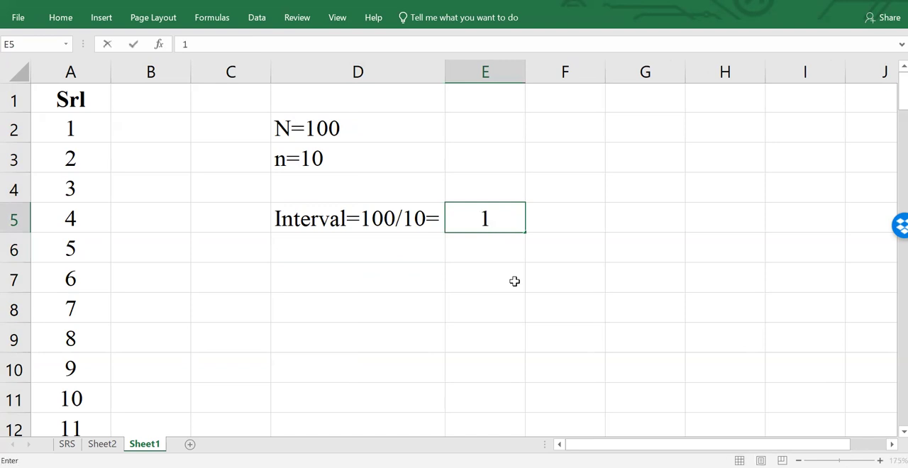
pyautogui.write('0')
pyautogui.press('Return')
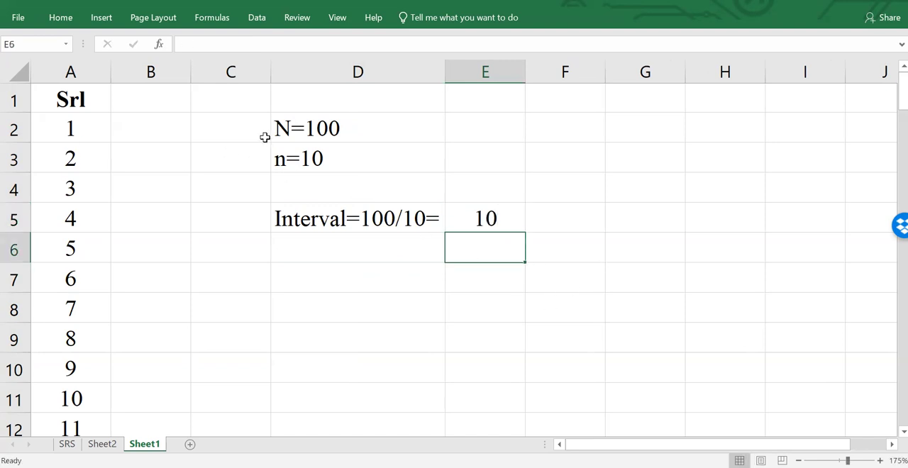
# - Change the population size in D2 to N=150
pyautogui.doubleClick(332, 127)
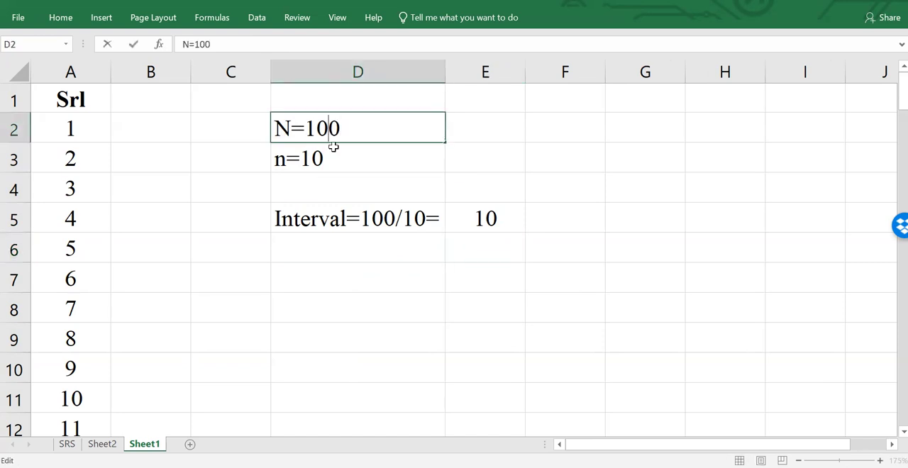
pyautogui.press('BackSpace')
pyautogui.press('Return')
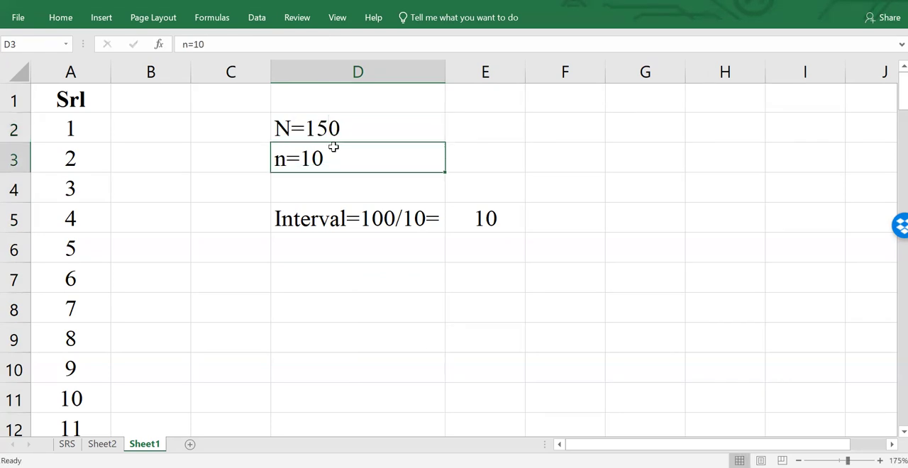
# - Update the interval calculation text in D5 to Interval=150/10=
pyautogui.click(360, 225)
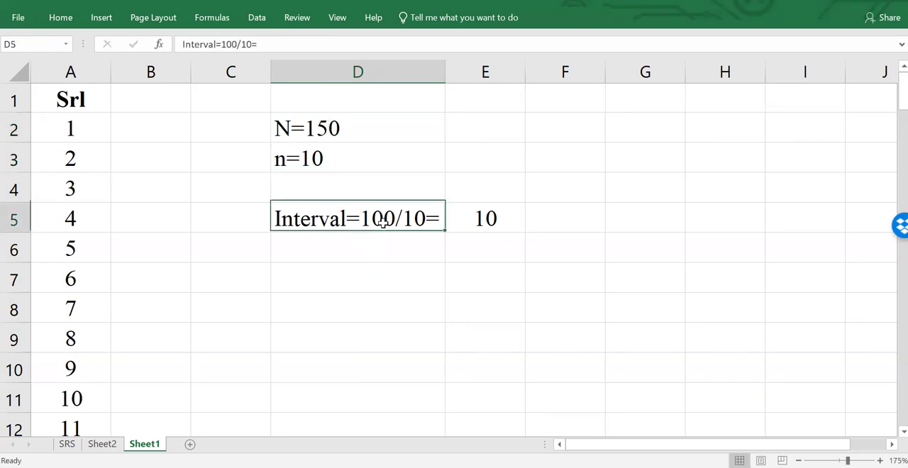
pyautogui.click(232, 44)
pyautogui.press('BackSpace')
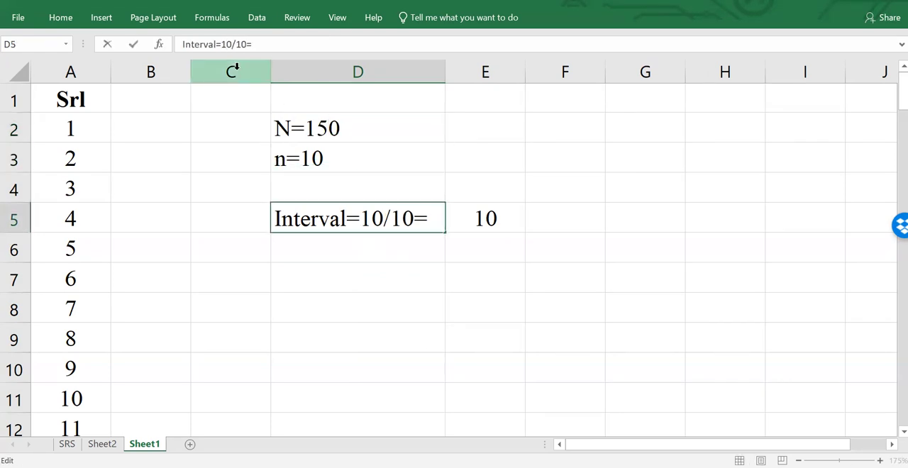
pyautogui.write('5')
pyautogui.press('Return')
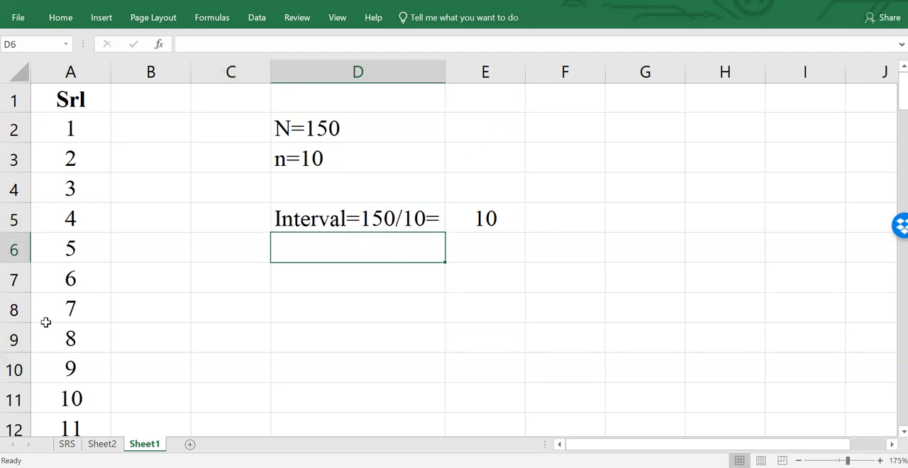
# - Examine the Srl numbers in column A from cell A100 to the end of the list, and return to its start
pyautogui.scroll(-20, 92, 337)
pyautogui.scroll(-14, 92, 336)
pyautogui.scroll(2, 78, 310)
pyautogui.moveTo(85, 191); pyautogui.dragTo(117, 296)
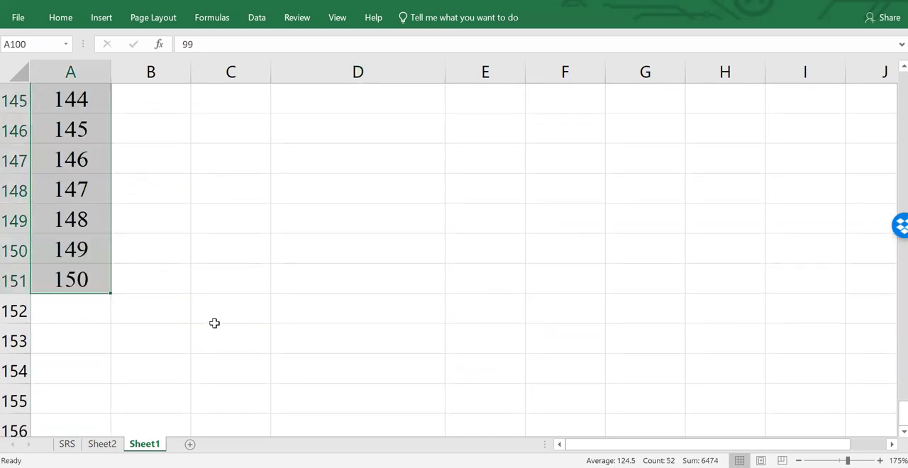
pyautogui.scroll(20, 213, 320)
pyautogui.scroll(12, 235, 330)
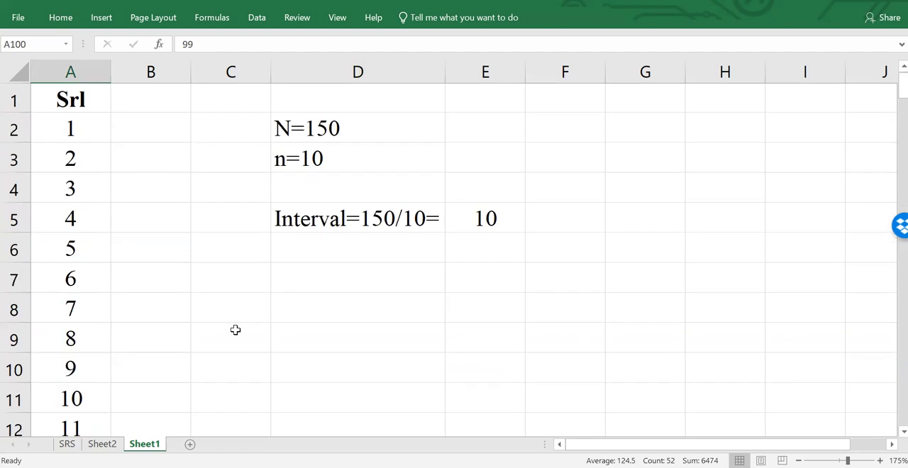
# - Freeze the top row with the Srl heading and check it against the scrolling list
pyautogui.click(15, 98)
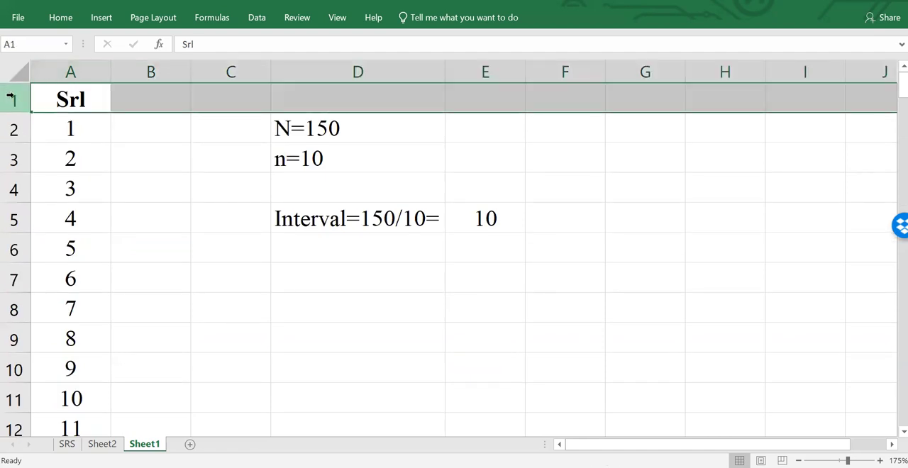
pyautogui.scroll(-5, 78, 149)
pyautogui.scroll(5, 89, 168)
pyautogui.click(337, 18)
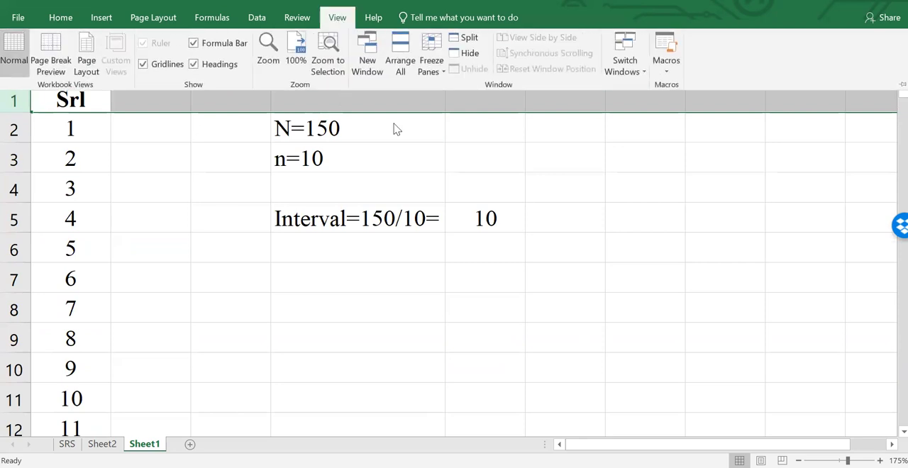
pyautogui.click(444, 74)
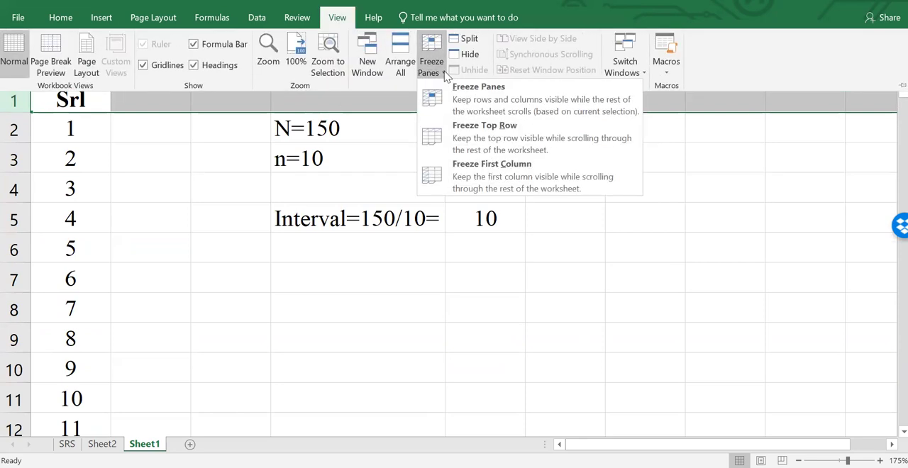
pyautogui.click(432, 136)
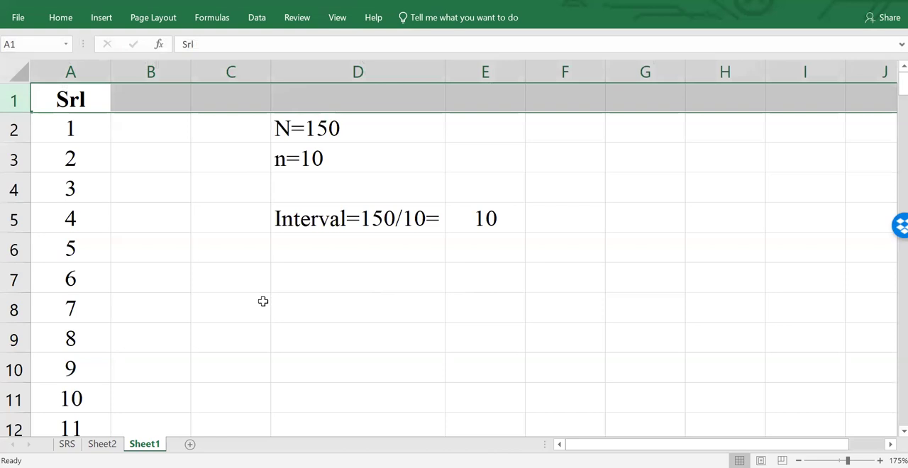
pyautogui.scroll(-6, 262, 304)
pyautogui.scroll(1, 262, 304)
pyautogui.scroll(5, 263, 303)
pyautogui.click(15, 100)
pyautogui.scroll(-1, 154, 219)
pyautogui.scroll(1, 154, 219)
# - Set the interval value in E5 to 15
pyautogui.click(499, 225)
pyautogui.write('15')
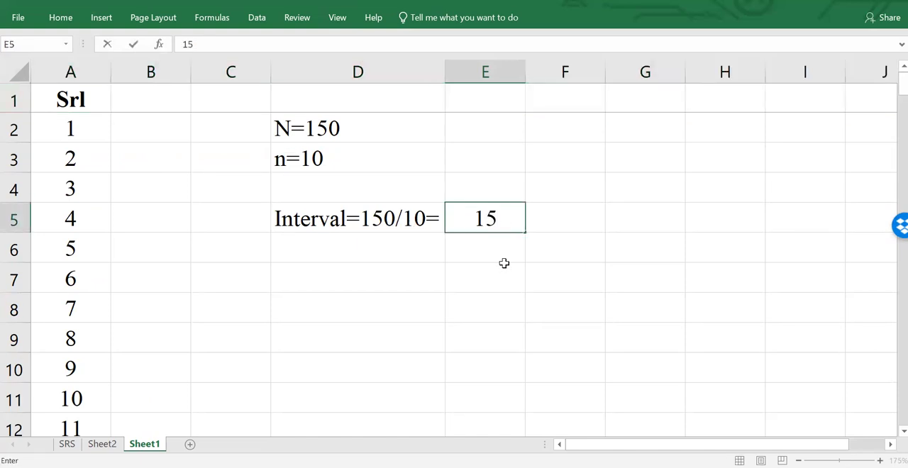
pyautogui.press('Return')
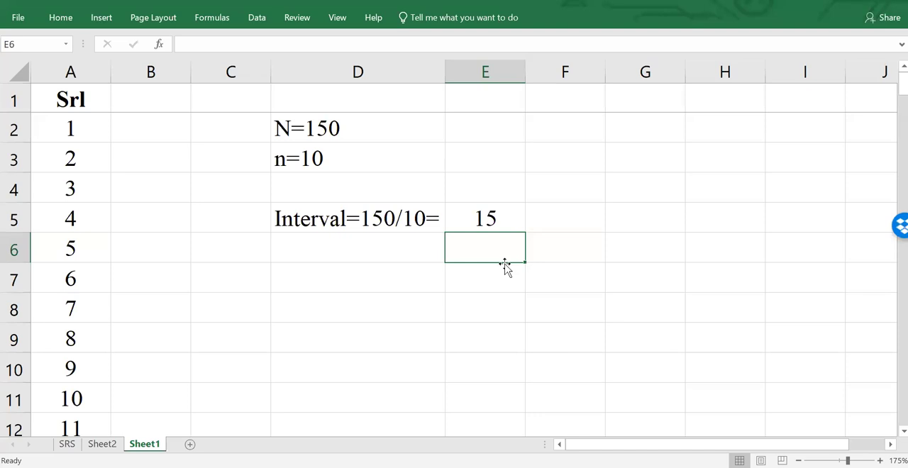
# - Copy the population and sample sizes from D2:D3 to G2:G3
pyautogui.doubleClick(337, 159)
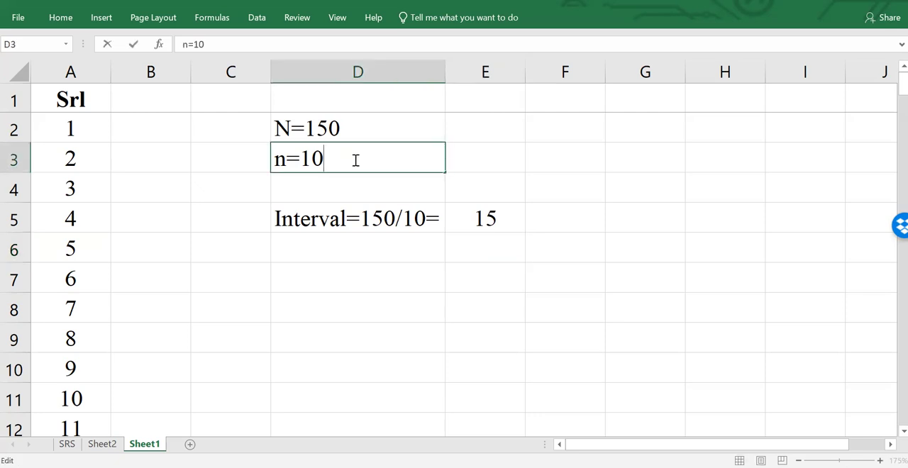
pyautogui.moveTo(351, 139); pyautogui.dragTo(348, 151)
pyautogui.hotkey('ctrl', 'c')
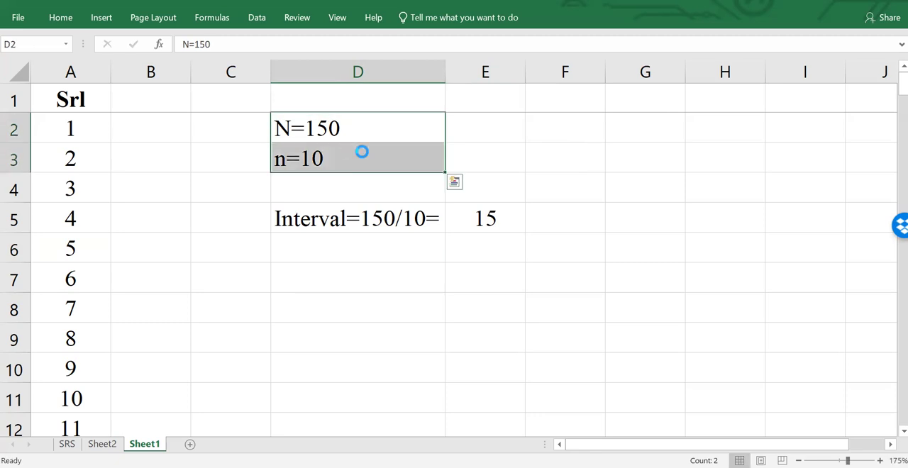
pyautogui.click(631, 134)
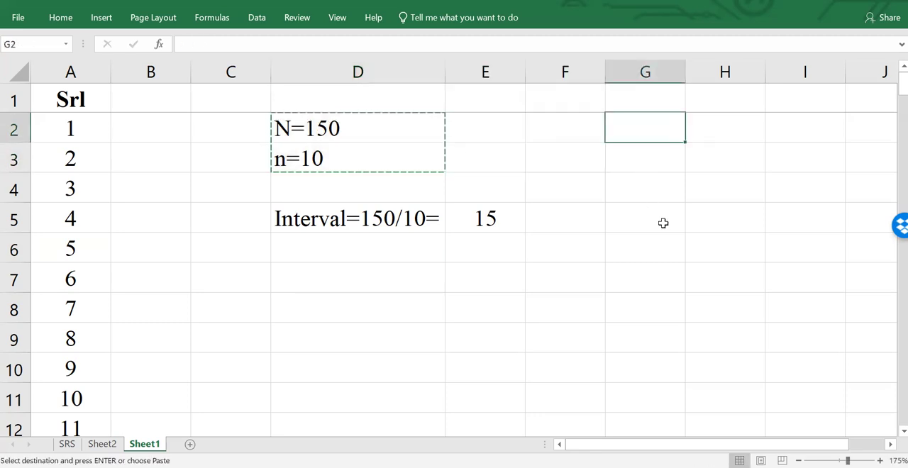
pyautogui.moveTo(356, 130); pyautogui.dragTo(354, 154)
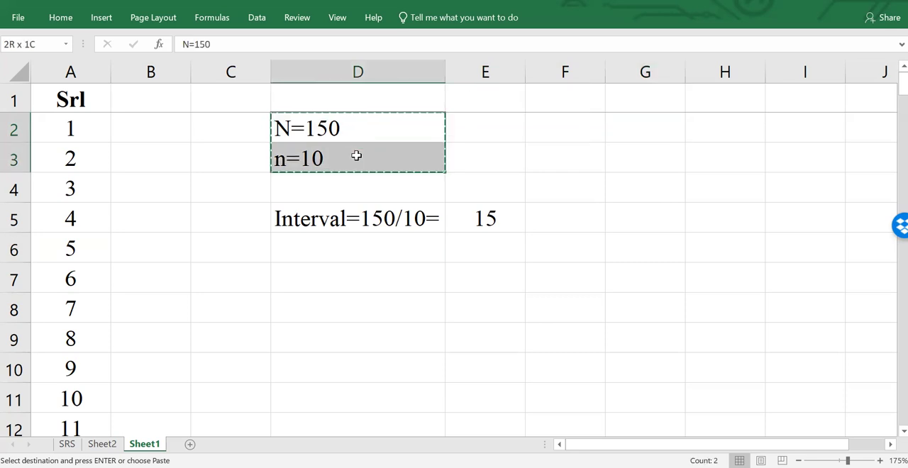
pyautogui.click(650, 137)
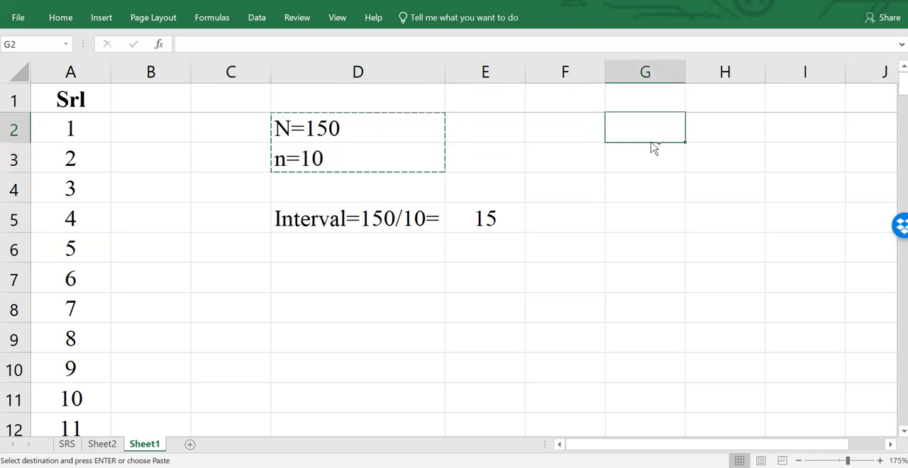
pyautogui.hotkey('ctrl', 'v')
# - Change the copied sample size in G3 to n=12
pyautogui.doubleClick(660, 163)
pyautogui.press('BackSpace')
pyautogui.write('2')
pyautogui.press('Return')
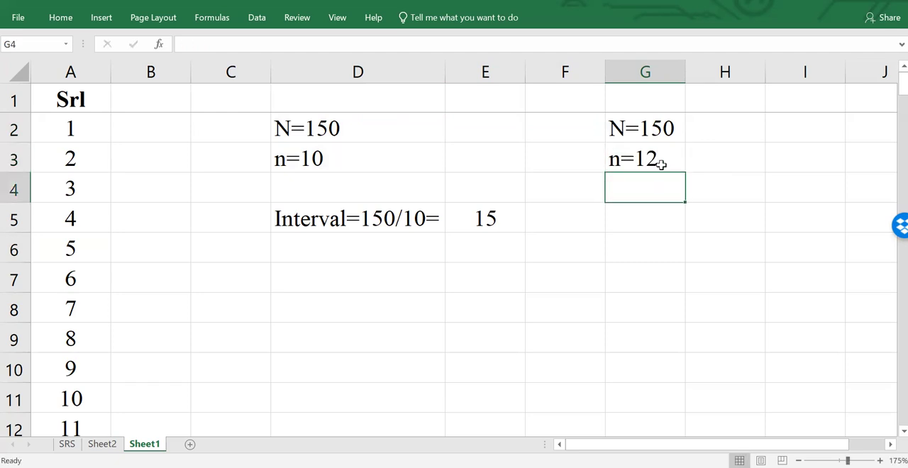
# - Calculate the interval for the alternative sample size in G4 with the formula =150/12
pyautogui.write('=150/12')
pyautogui.press('Return')
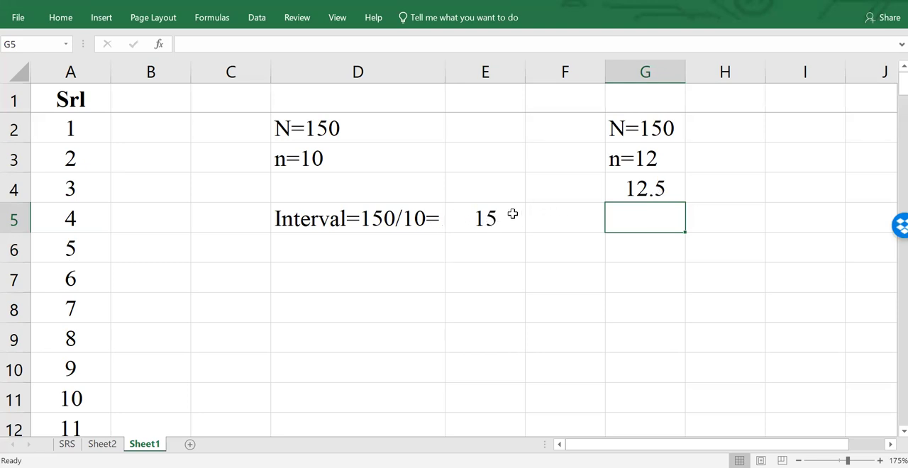
# - Compare the interval in G4 with the one in E5, and clear the trial example from G2:G4
pyautogui.click(641, 188)
pyautogui.click(502, 221)
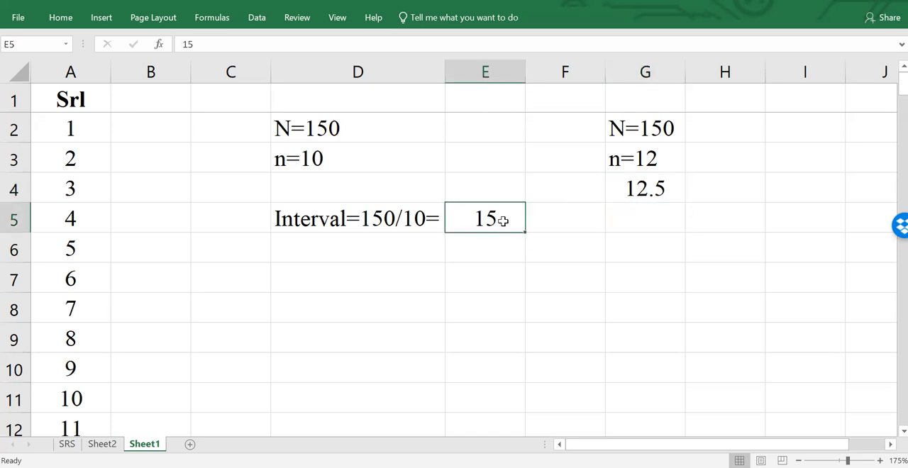
pyautogui.moveTo(616, 128); pyautogui.dragTo(636, 183)
pyautogui.press('Delete')
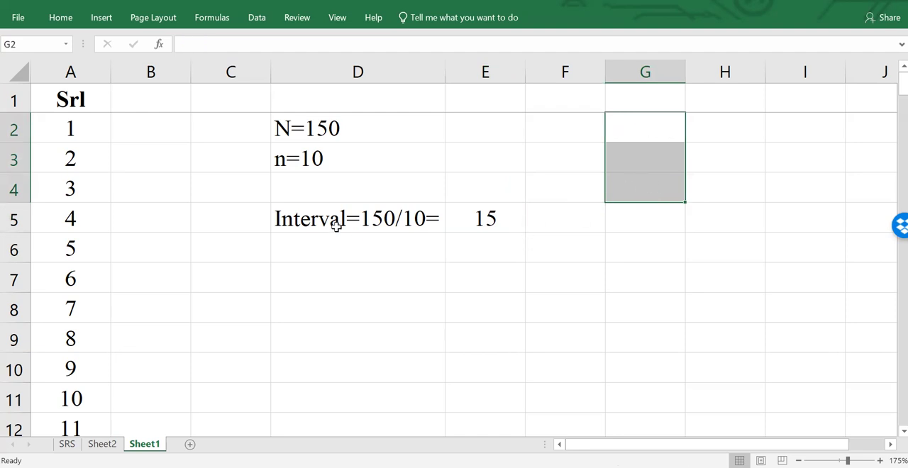
# - Colour the first 15 serial numbers (A2:A16) red and check the marked range
pyautogui.moveTo(92, 129); pyautogui.dragTo(88, 369)
pyautogui.click(61, 19)
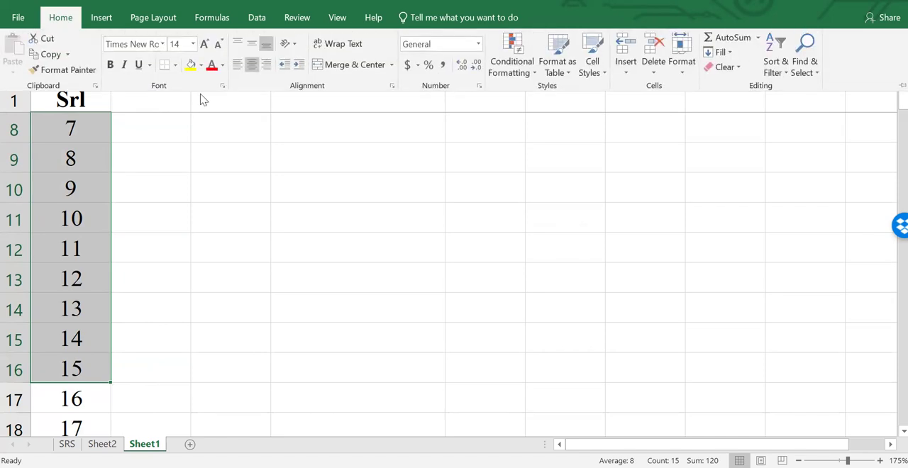
pyautogui.click(212, 64)
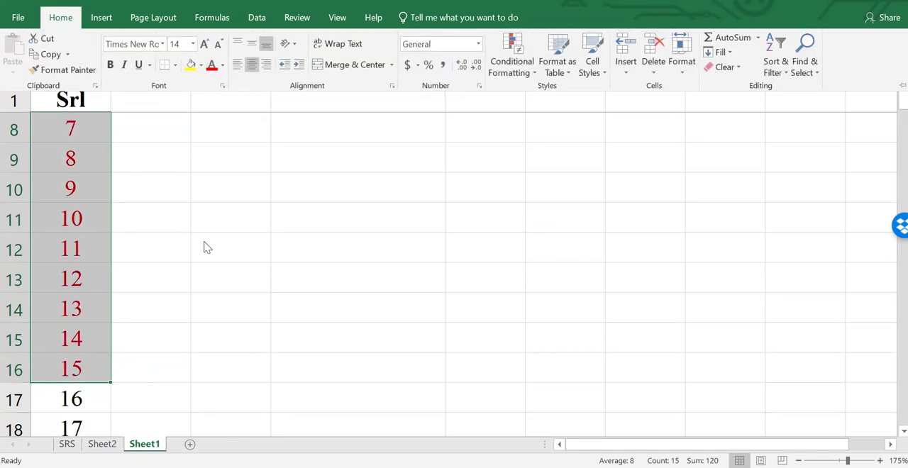
pyautogui.scroll(2, 203, 278)
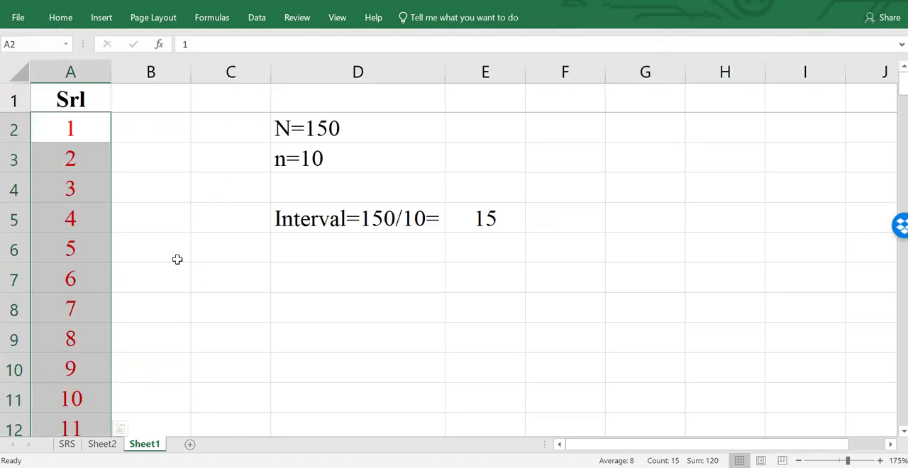
pyautogui.click(177, 260)
pyautogui.scroll(-2, 78, 276)
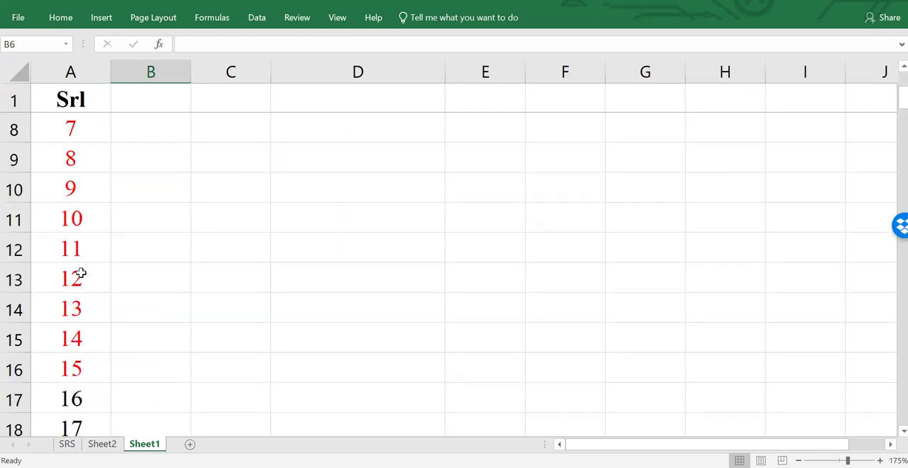
pyautogui.scroll(2, 83, 332)
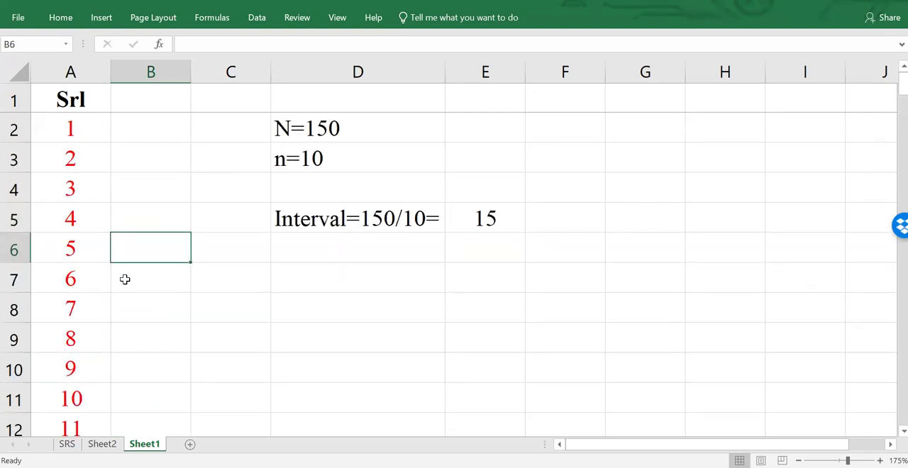
pyautogui.keyDown('ctrl'); pyautogui.scroll(-3, 125, 280); pyautogui.keyUp('ctrl')
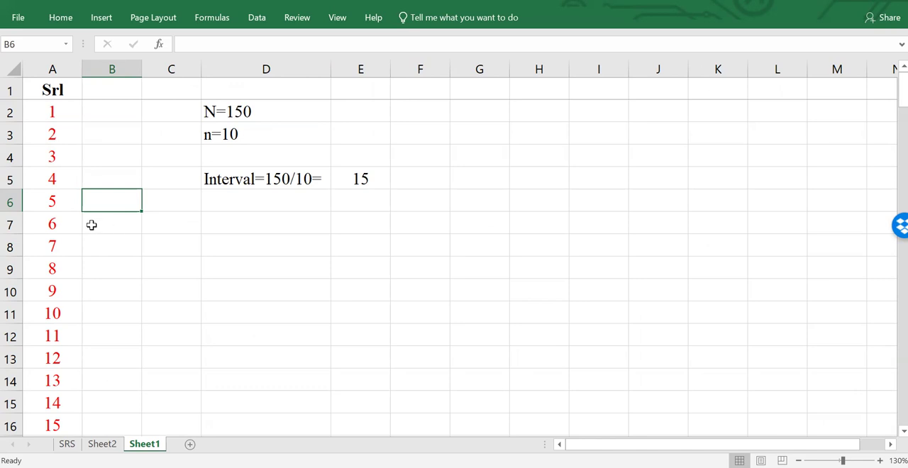
# - Choose serial 6 (A7) from the first 15 serials as the starting unit and fill its cell light blue
pyautogui.moveTo(58, 113); pyautogui.dragTo(61, 335)
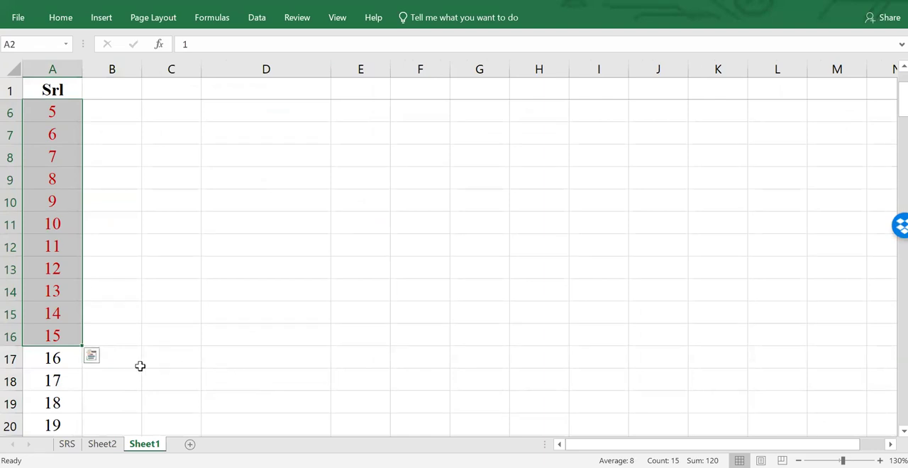
pyautogui.scroll(2, 118, 358)
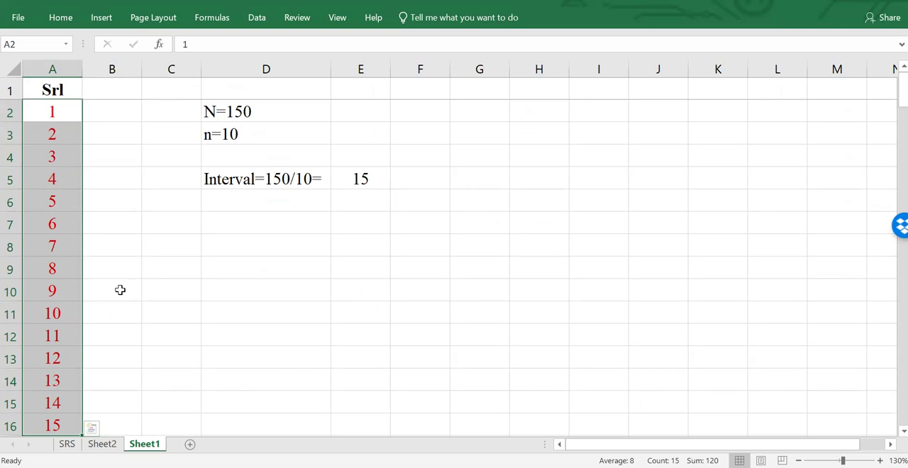
pyautogui.click(67, 224)
pyautogui.click(73, 21)
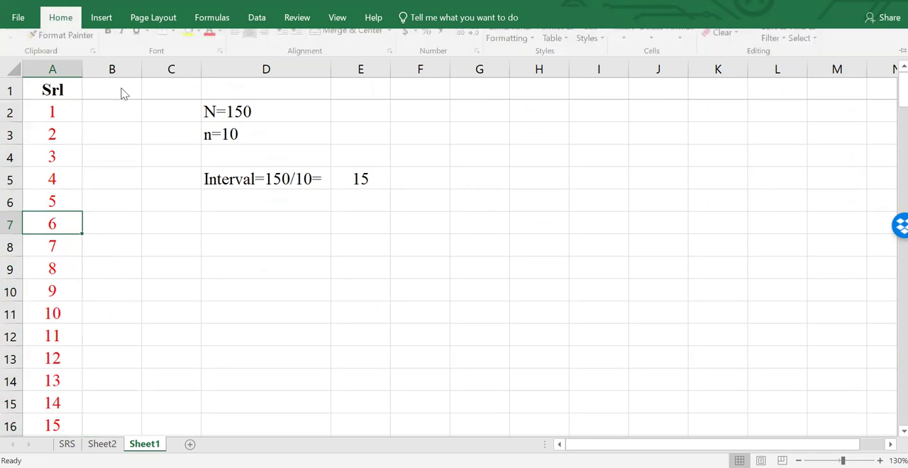
pyautogui.click(200, 64)
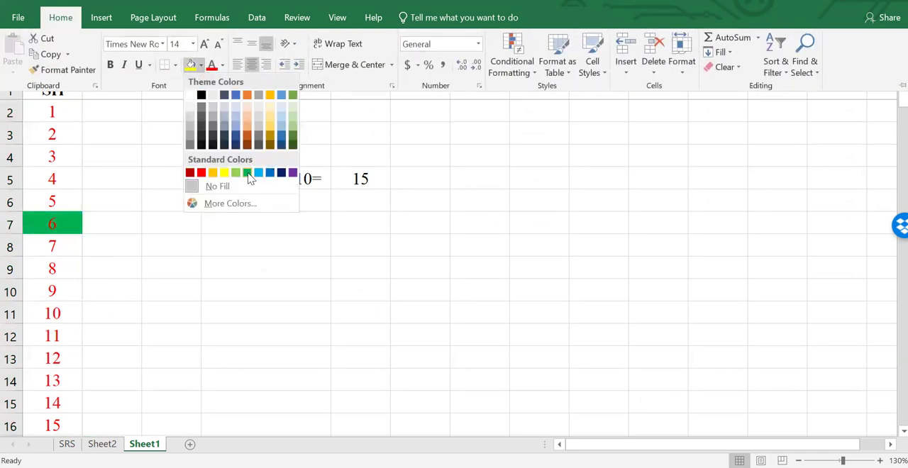
pyautogui.click(258, 172)
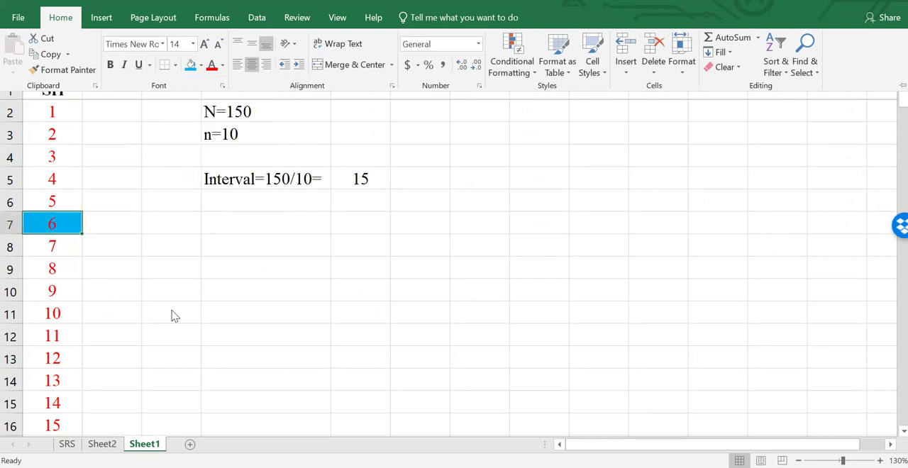
# - Start a count beside serial 6 by entering 1, 2 and 3 in B7:B9
pyautogui.click(119, 222)
pyautogui.write('1')
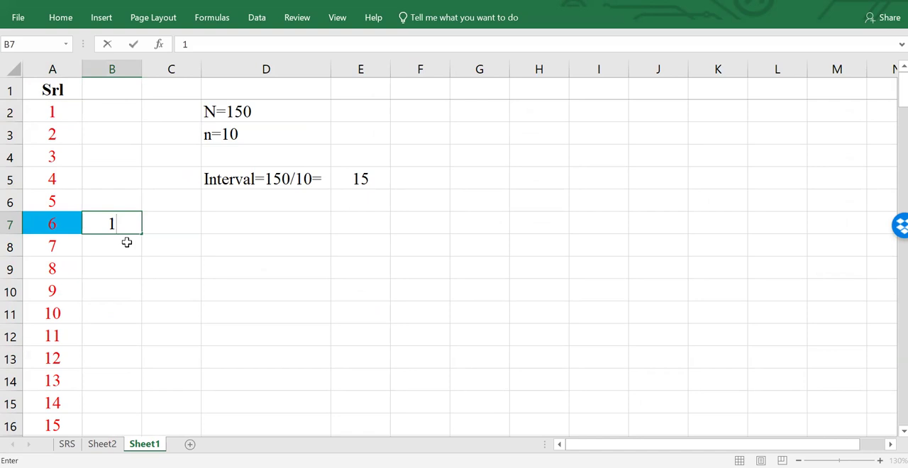
pyautogui.press('Return')
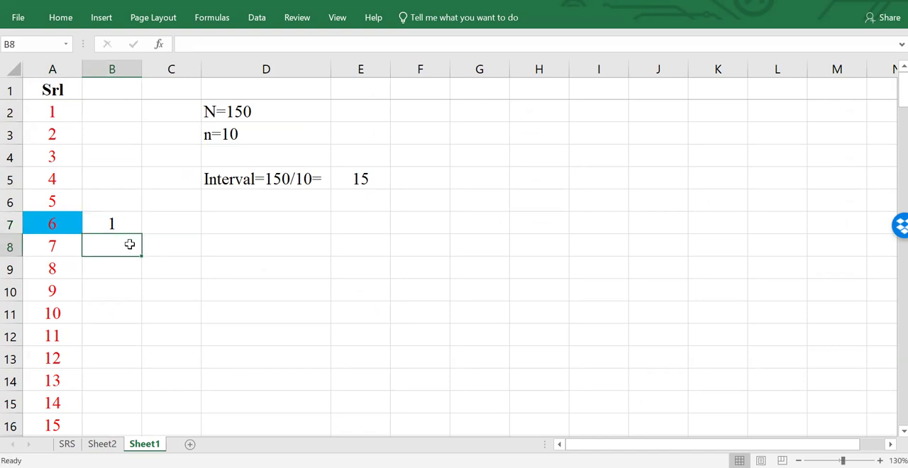
pyautogui.scroll(-1, 89, 246)
pyautogui.scroll(1, 107, 244)
pyautogui.click(122, 223)
pyautogui.click(125, 243)
pyautogui.write('1')
pyautogui.press('Return')
pyautogui.write('2')
pyautogui.press('Up')
pyautogui.write('2')
pyautogui.press('Return')
pyautogui.write('3')
pyautogui.press('Return')
# - Extend the count from B7 down the column until it reaches 15 in B21
pyautogui.click(132, 225)
pyautogui.moveTo(131, 225); pyautogui.dragTo(146, 360)
pyautogui.scroll(2, 174, 346)
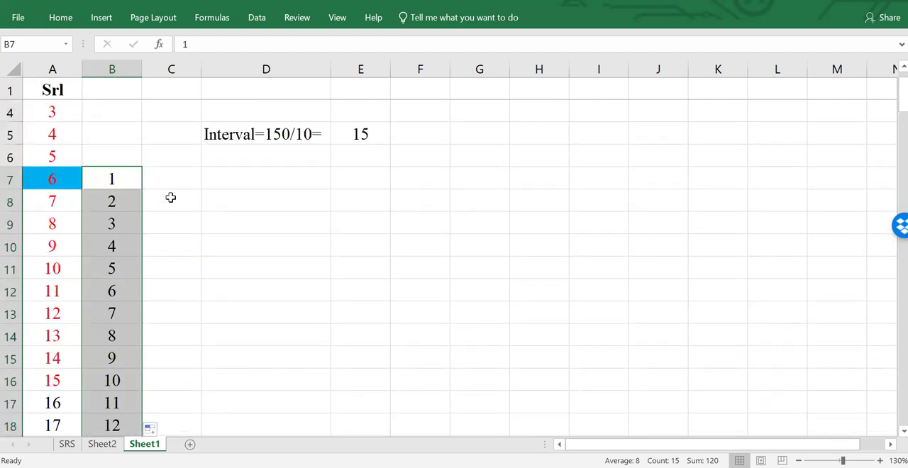
# - Fill the count's first cell, B7, with the same light blue as serial 6
pyautogui.click(128, 178)
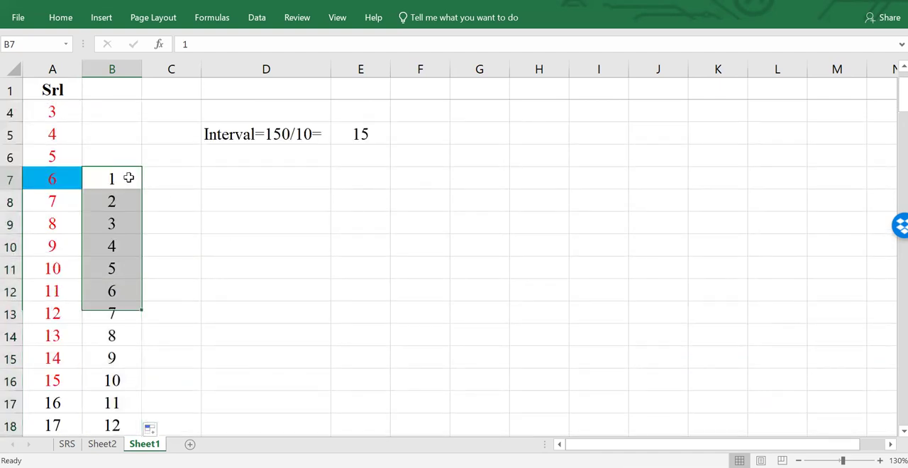
pyautogui.click(61, 16)
pyautogui.click(190, 65)
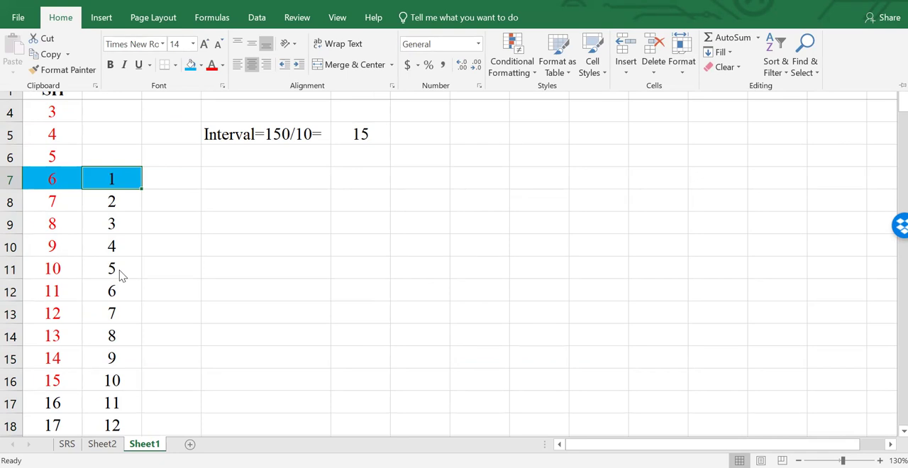
# - Check where the count of 15 ends, and mark serial 6 as selected with * in C7
pyautogui.click(123, 208)
pyautogui.click(122, 204)
pyautogui.scroll(-1, 120, 352)
pyautogui.scroll(-4, 119, 352)
pyautogui.click(117, 248)
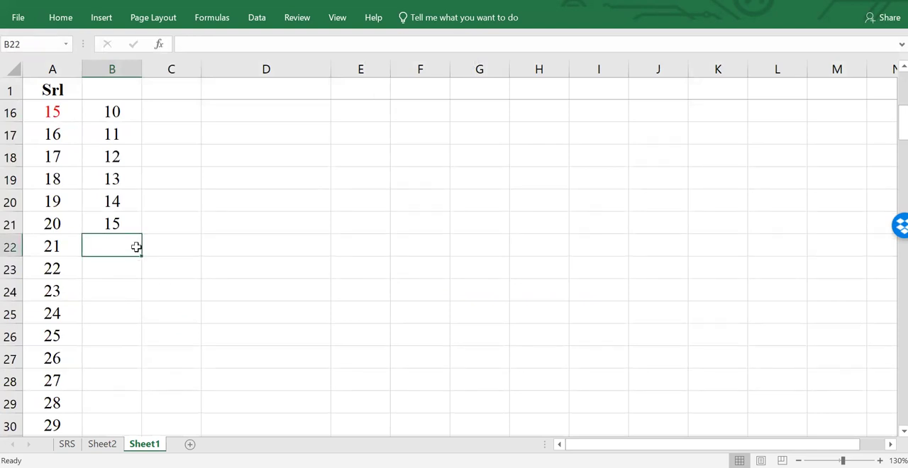
pyautogui.scroll(5, 136, 247)
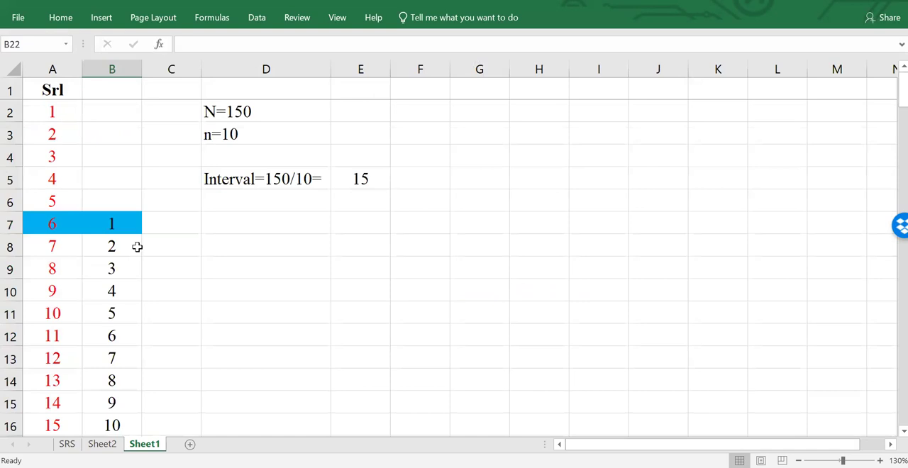
pyautogui.click(170, 224)
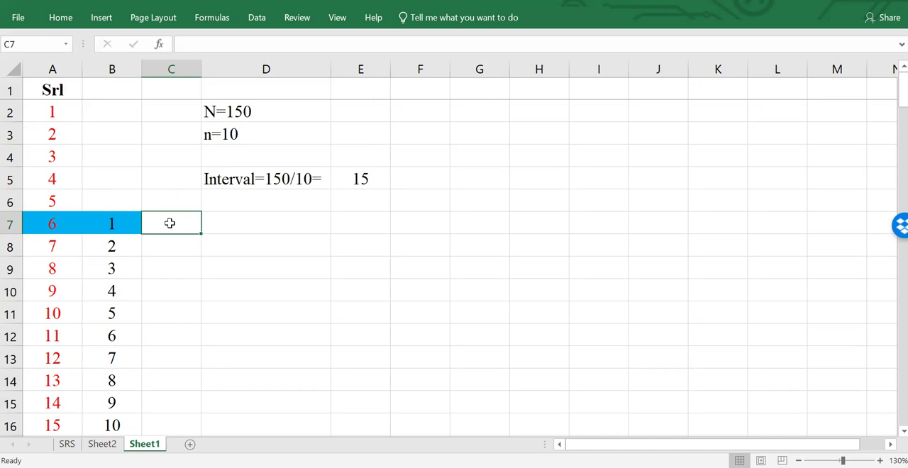
pyautogui.write('*')
pyautogui.press('Return')
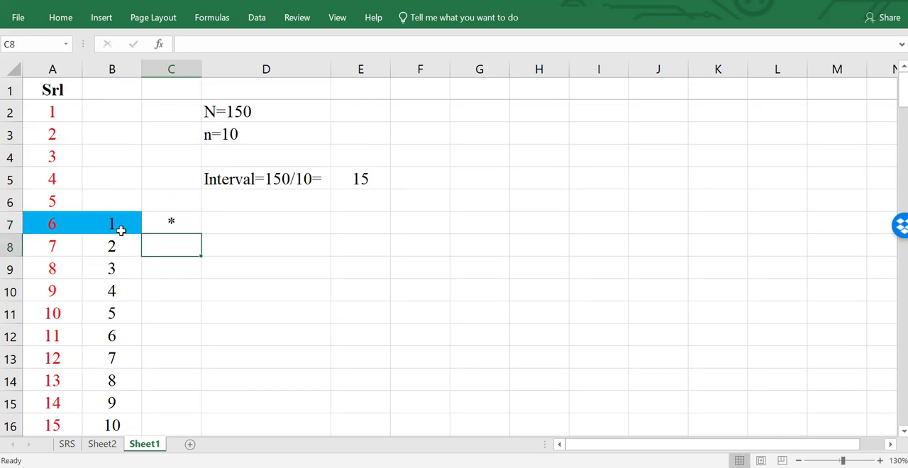
# - Restart the count beside serial 21 by entering the formula =B7 in B22
pyautogui.scroll(-3, 121, 229)
pyautogui.click(114, 353)
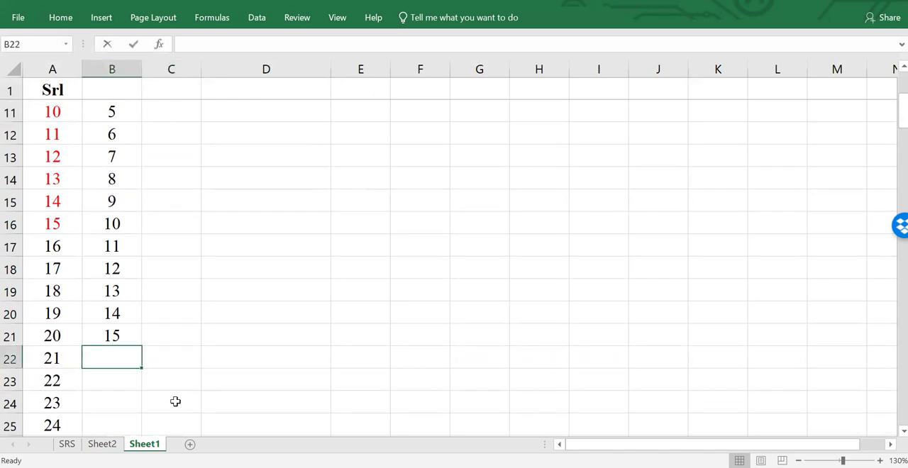
pyautogui.write('=')
pyautogui.scroll(3, 107, 290)
pyautogui.click(110, 229)
pyautogui.press('Return')
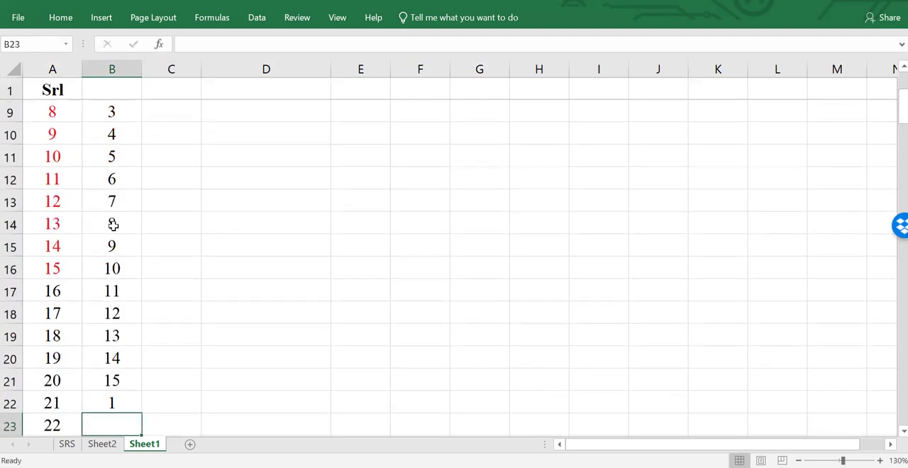
# - Compare B22 with the marked row 7, and re-enter the formula =B7 in B22
pyautogui.click(119, 401)
pyautogui.scroll(3, 129, 312)
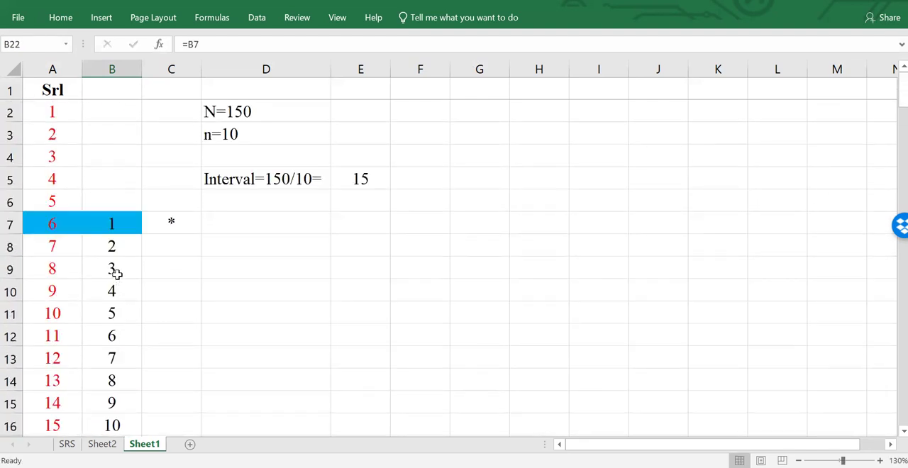
pyautogui.click(163, 222)
pyautogui.scroll(-5, 128, 295)
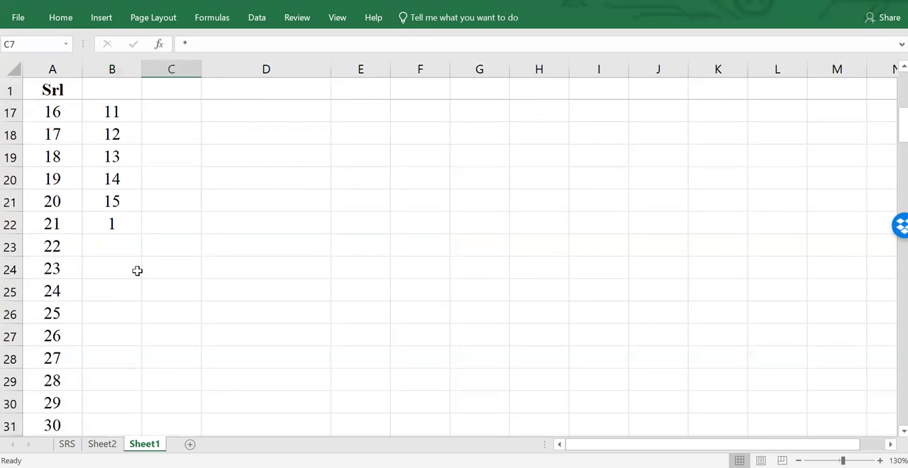
pyautogui.click(117, 225)
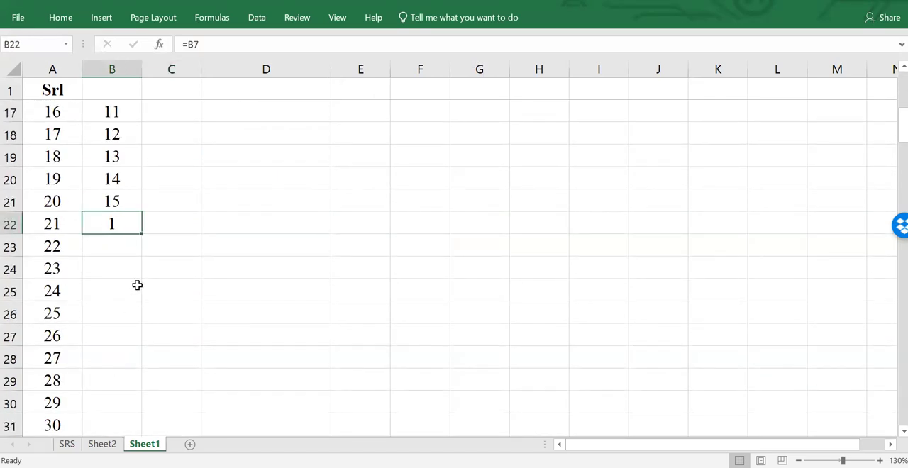
pyautogui.doubleClick(125, 227)
pyautogui.press('BackSpace')
pyautogui.press('BackSpace')
pyautogui.scroll(5, 124, 213)
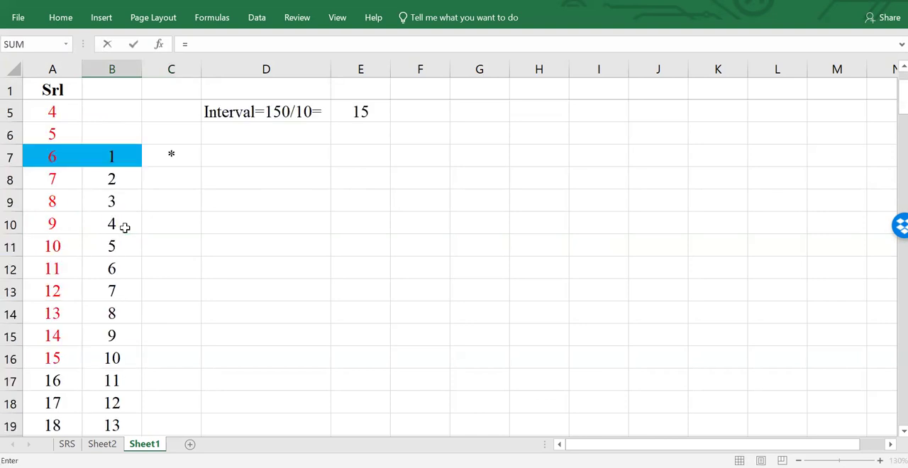
pyautogui.click(122, 221)
pyautogui.press('Return')
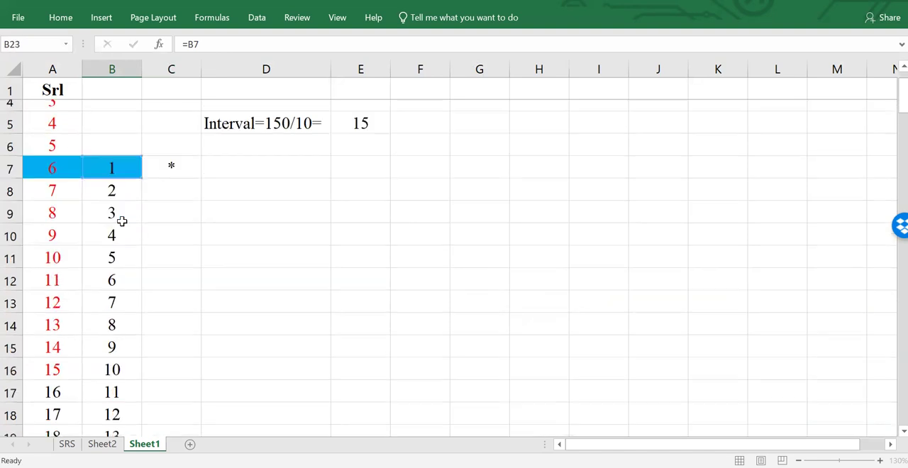
pyautogui.click(130, 401)
# - Mark serial 21 as the second selected unit with * in C22
pyautogui.scroll(-2, 139, 400)
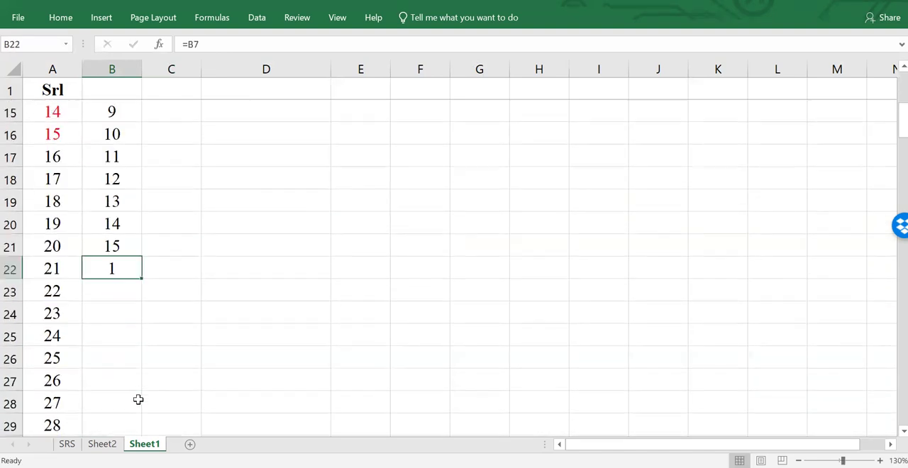
pyautogui.click(164, 268)
pyautogui.write("'")
pyautogui.press('Return')
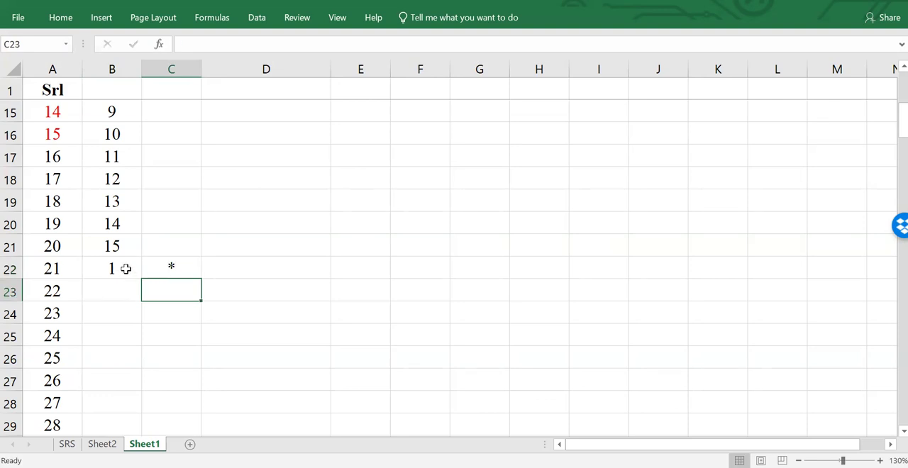
# - Fill the formula in B22 down to B151, the row of serial 150, and review the repeating count
pyautogui.click(125, 269)
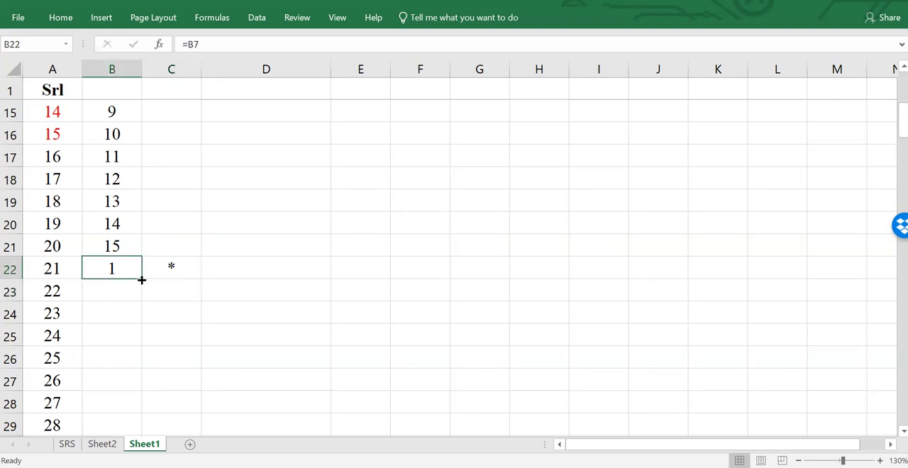
pyautogui.moveTo(141, 280); pyautogui.dragTo(125, 362)
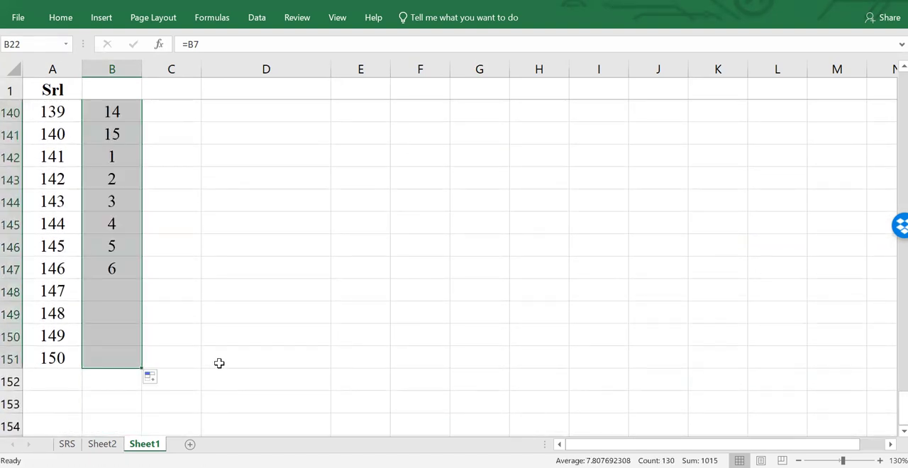
pyautogui.scroll(20, 149, 277)
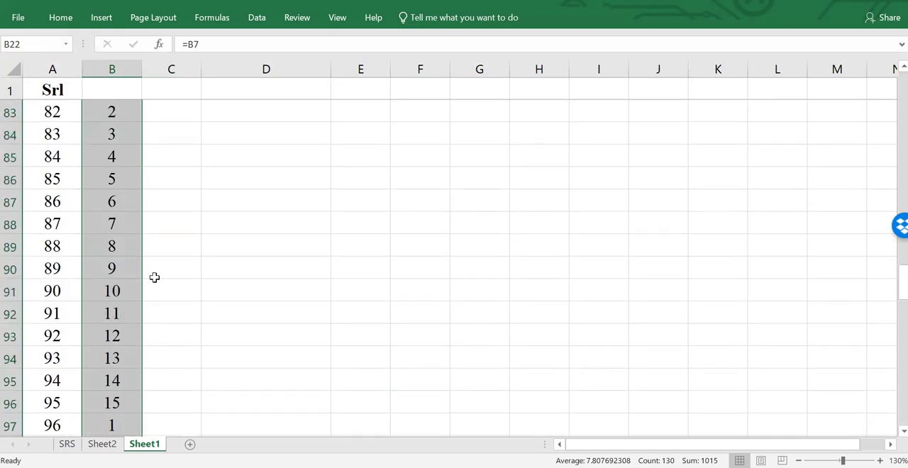
pyautogui.scroll(8, 157, 278)
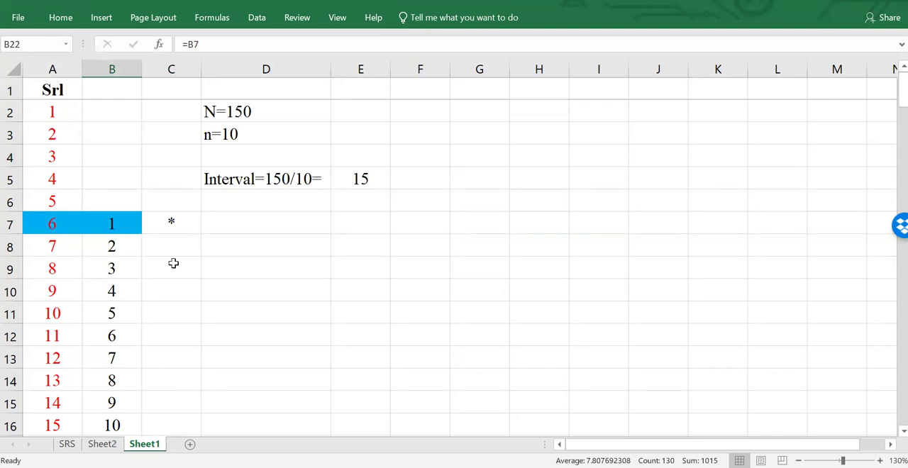
# - Enter the column header Sample in B1 and the header * in C1
pyautogui.click(128, 224)
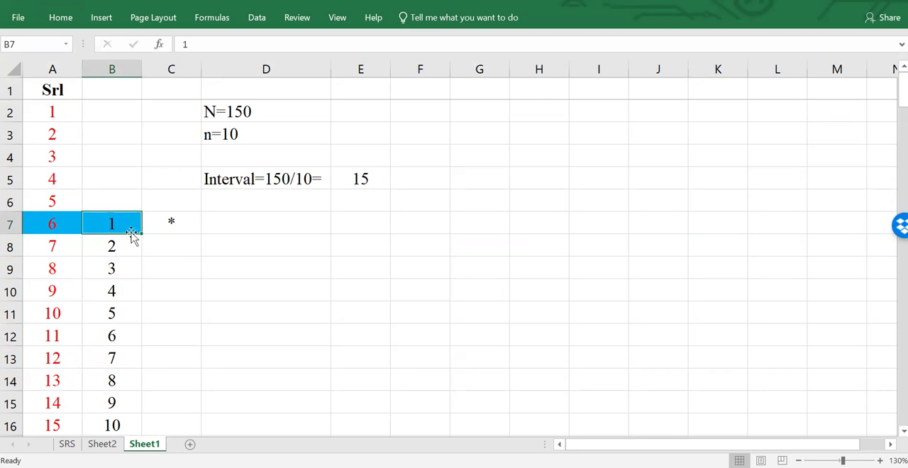
pyautogui.click(147, 252)
pyautogui.click(126, 223)
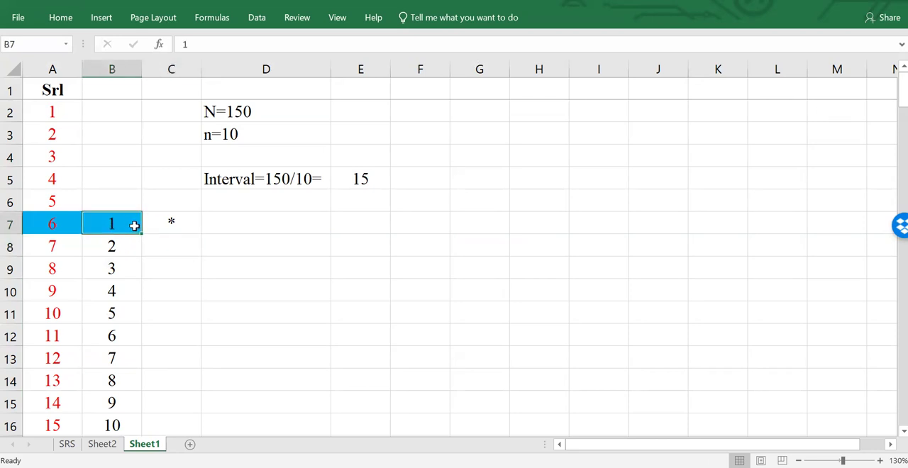
pyautogui.click(117, 93)
pyautogui.write('Sa')
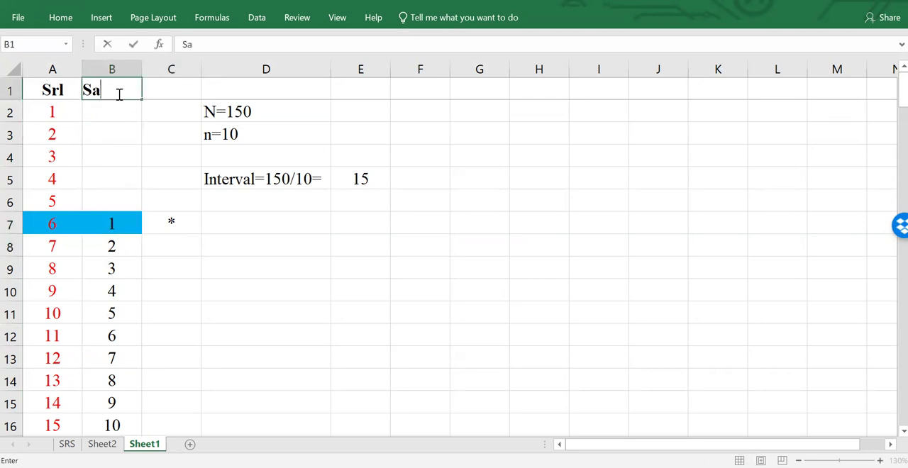
pyautogui.write('mple')
pyautogui.press('Return')
pyautogui.click(162, 91)
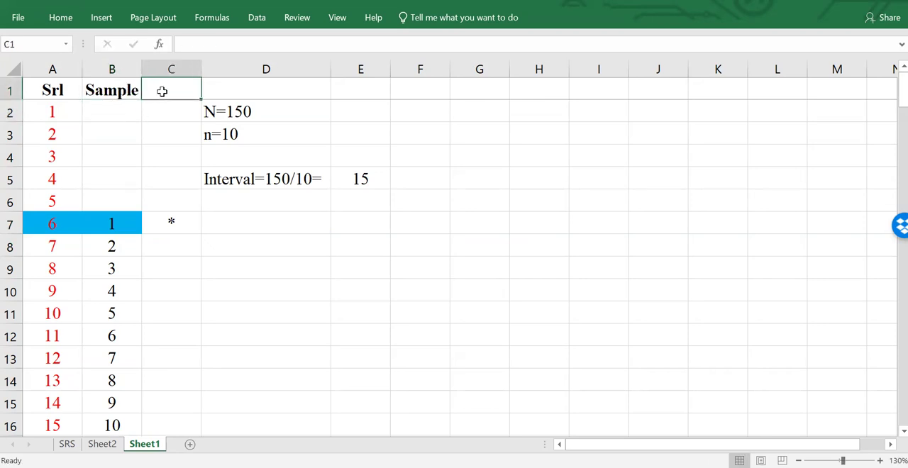
pyautogui.write('*')
pyautogui.press('Return')
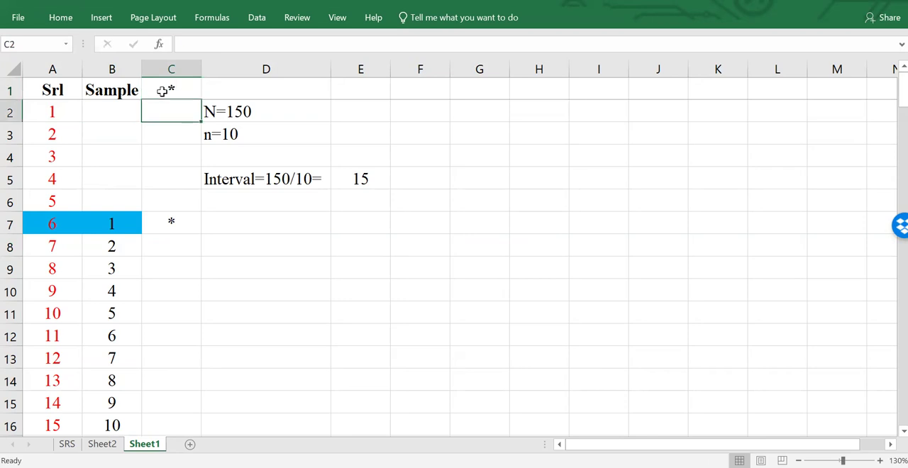
# - Turn on filtering for the whole data range, with the filters on header row 1
pyautogui.click(121, 226)
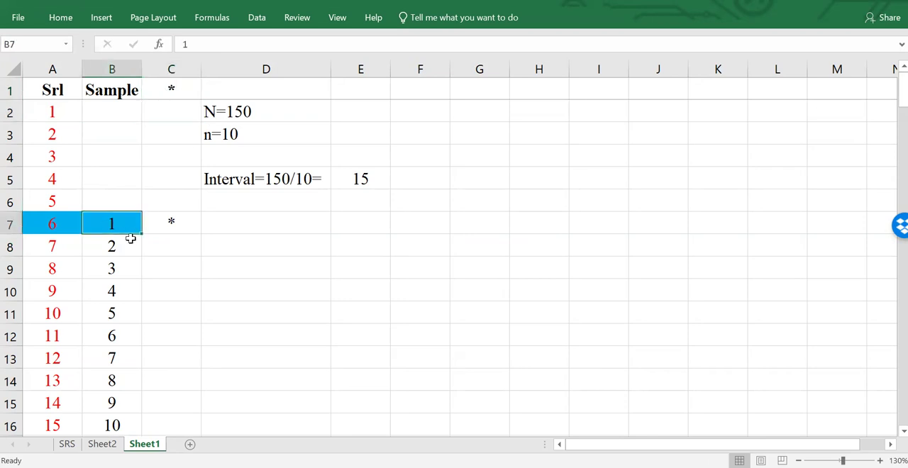
pyautogui.scroll(-4, 126, 248)
pyautogui.click(123, 293)
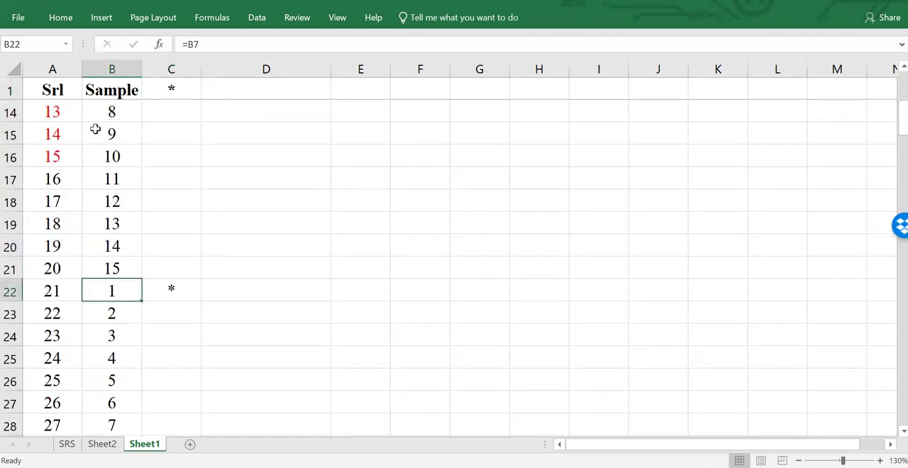
pyautogui.scroll(4, 123, 337)
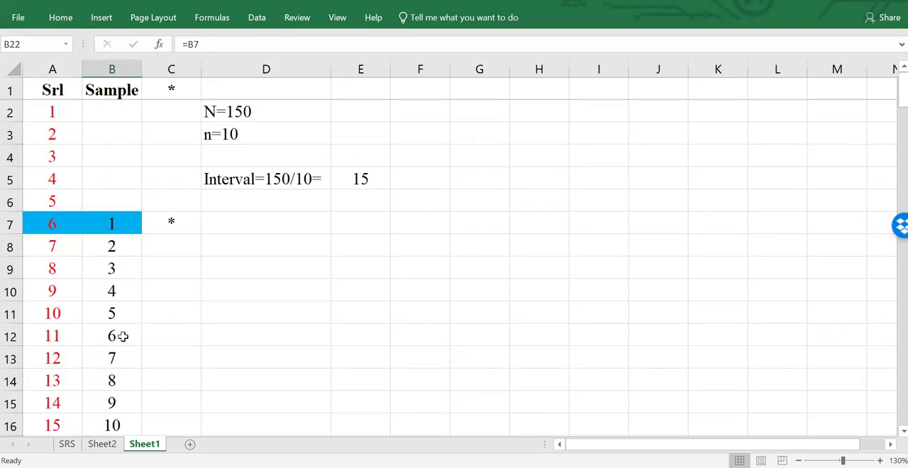
pyautogui.click(75, 152)
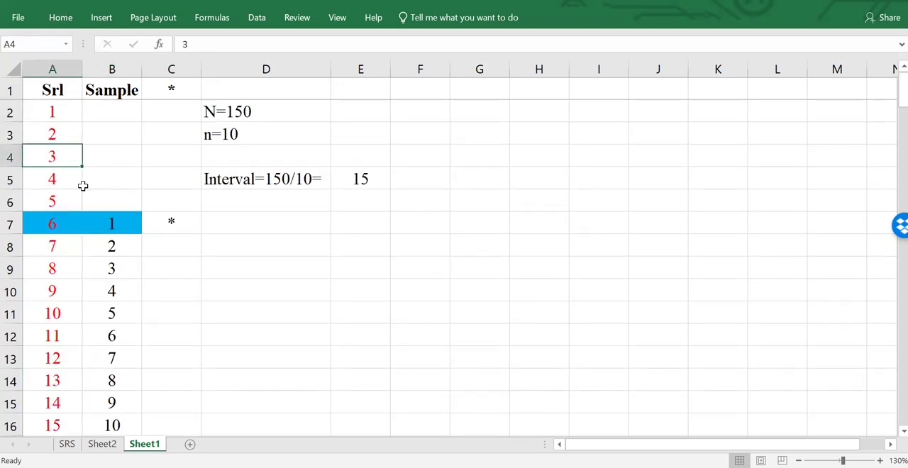
pyautogui.hotkey('ctrl', 'a')
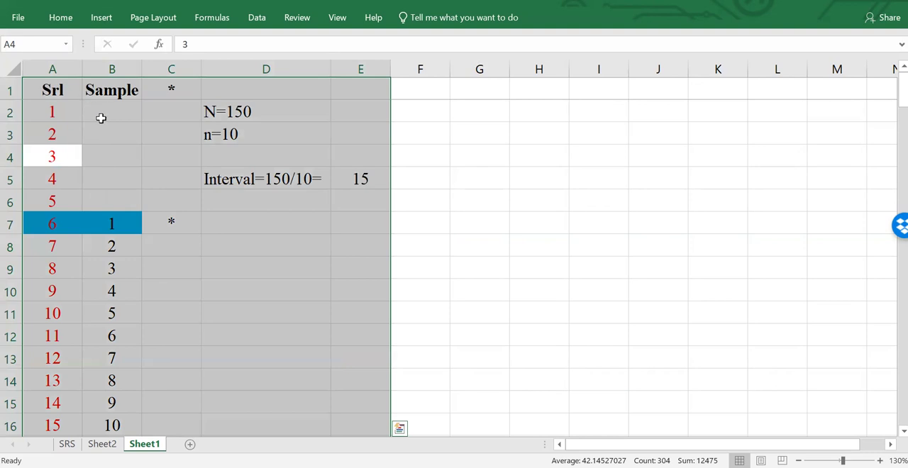
pyautogui.click(62, 21)
pyautogui.click(783, 74)
pyautogui.click(787, 140)
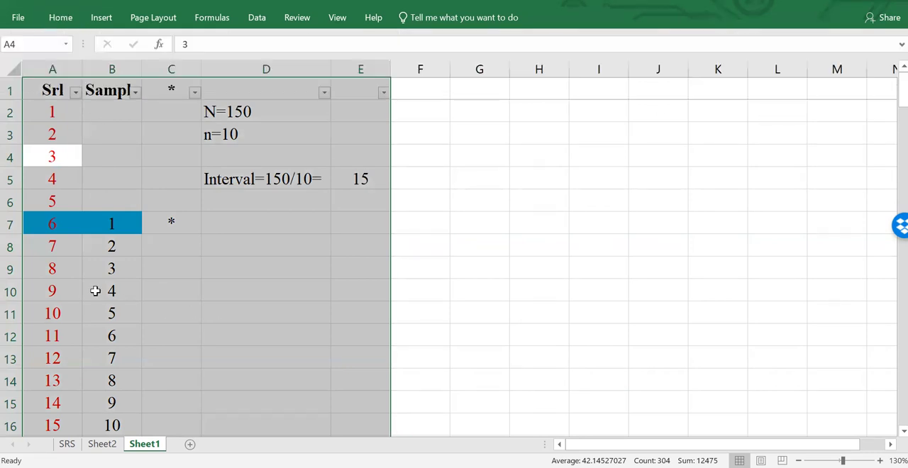
# - Filter the Sample column to show only the rows with the value 1
pyautogui.click(92, 291)
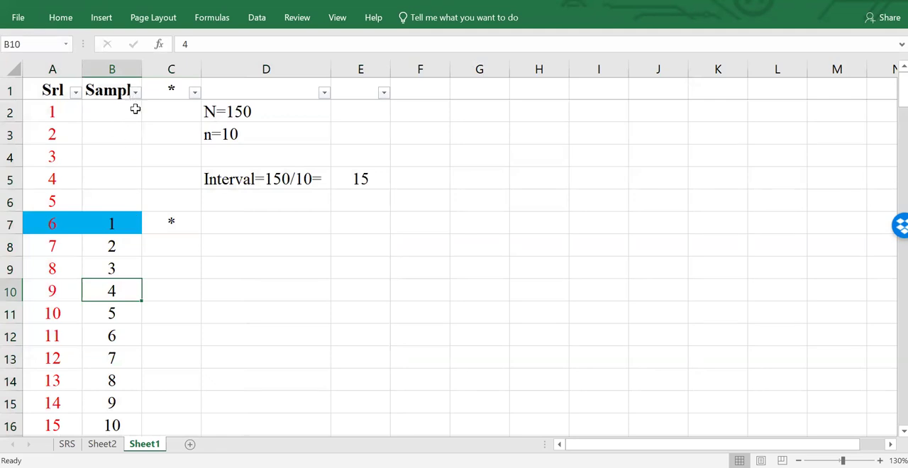
pyautogui.click(133, 218)
pyautogui.scroll(-4, 125, 315)
pyautogui.click(127, 288)
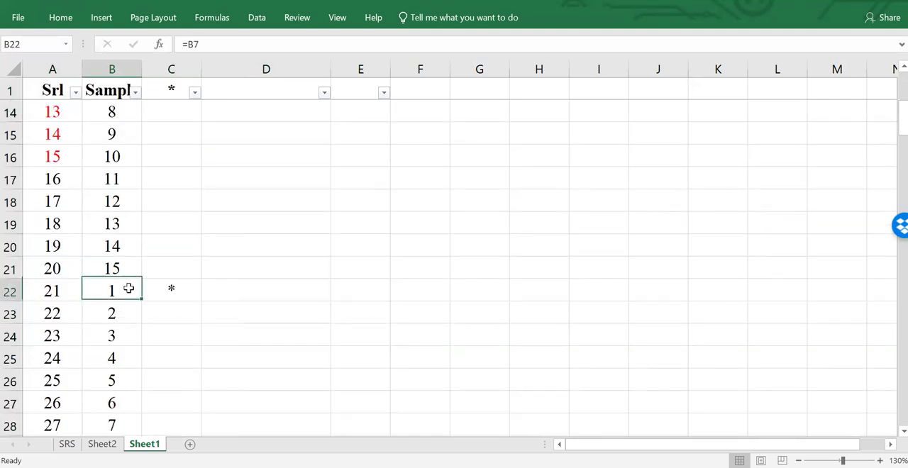
pyautogui.scroll(4, 127, 290)
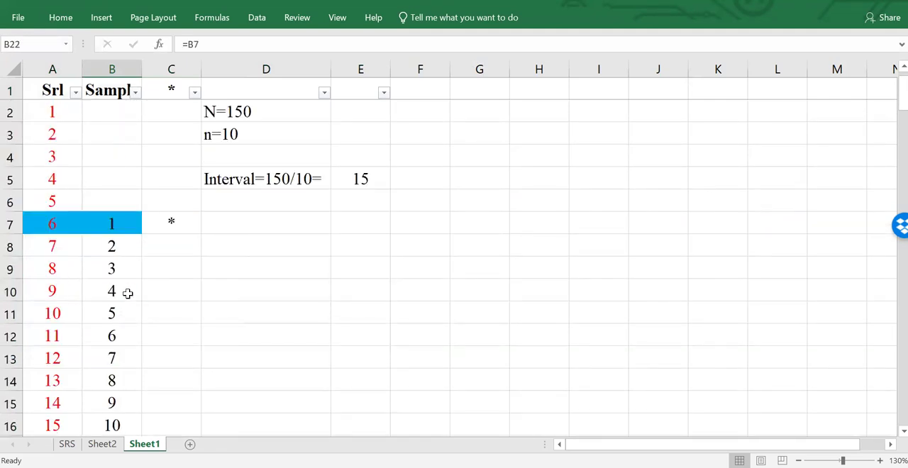
pyautogui.click(136, 92)
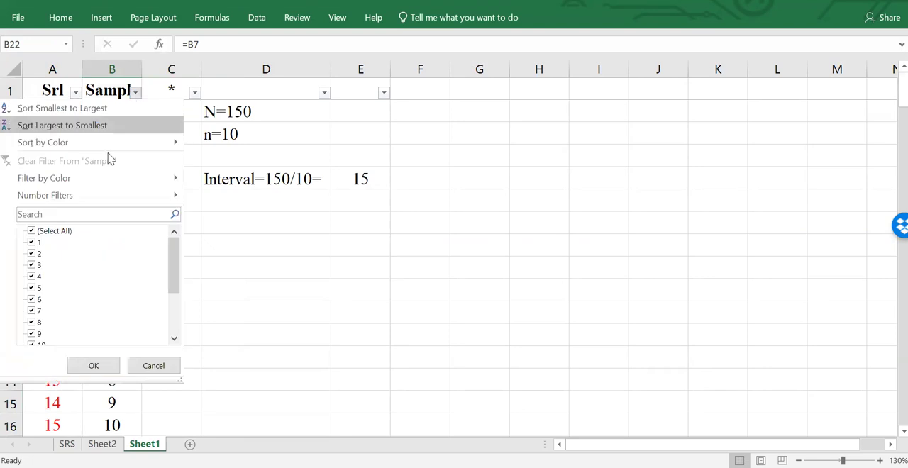
pyautogui.click(56, 232)
pyautogui.click(32, 243)
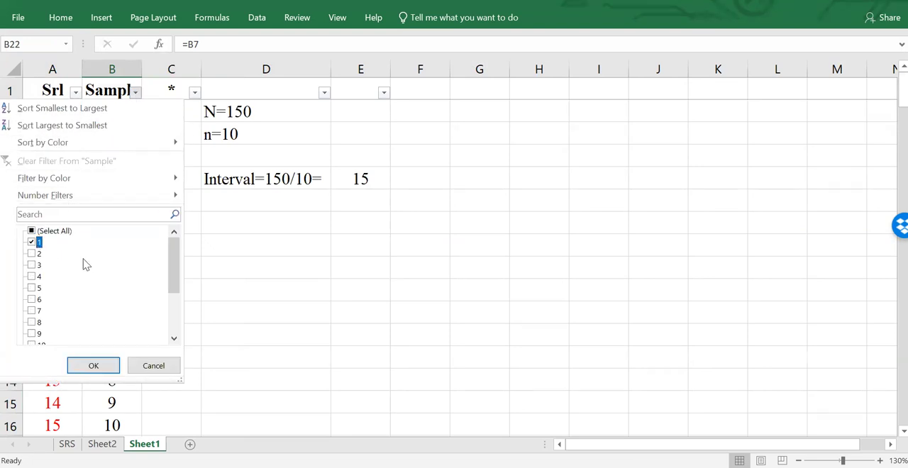
pyautogui.click(103, 369)
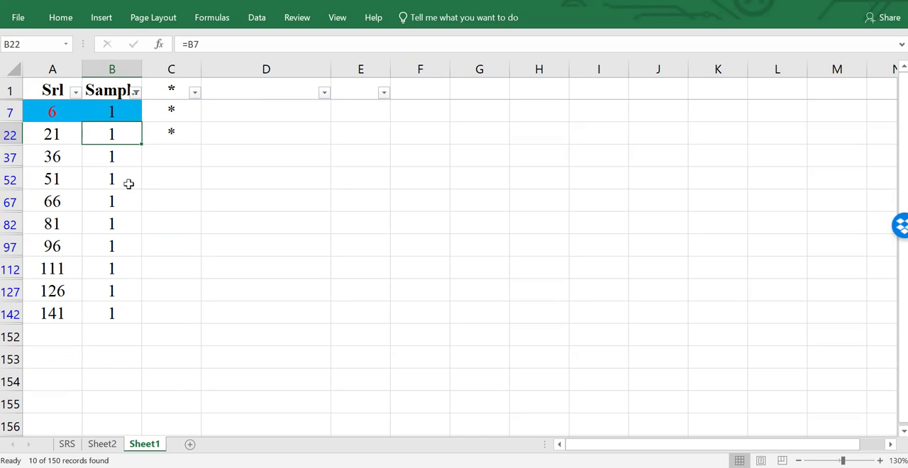
# - Fill the serial and Sample cells of all the filtered rows, 7 to 142, with the blue highlight colour
pyautogui.moveTo(113, 114); pyautogui.dragTo(75, 316)
pyautogui.click(65, 19)
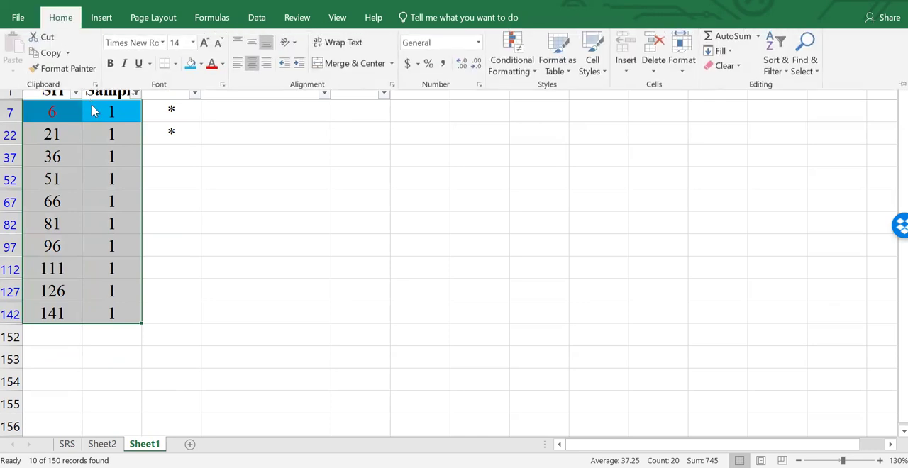
pyautogui.click(181, 155)
# - Mark the remaining selected units, serials 36 to 141, with * in column C of the filtered rows
pyautogui.click(177, 156)
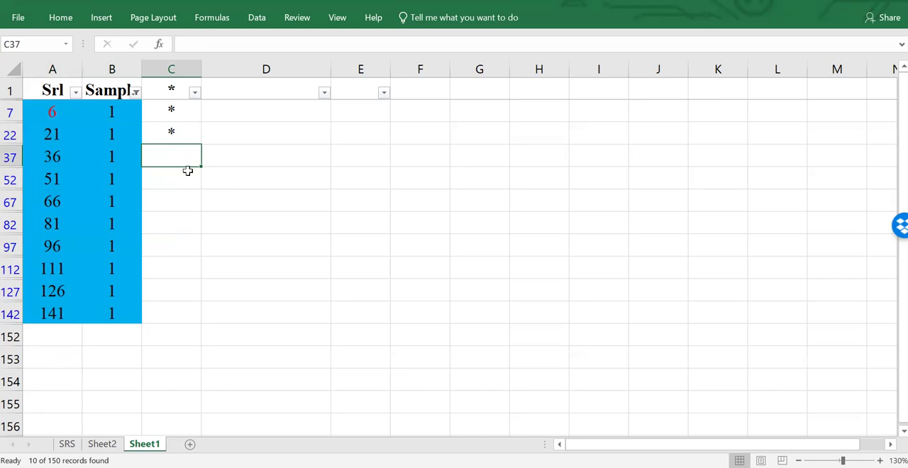
pyautogui.write('*')
pyautogui.press('Return')
pyautogui.write('*')
pyautogui.press('Return')
pyautogui.write('*')
pyautogui.press('Return')
pyautogui.write('*')
pyautogui.press('Return')
pyautogui.write('*')
pyautogui.press('Return')
pyautogui.write('*')
pyautogui.press('Return')
pyautogui.write('*')
pyautogui.press('Return')
pyautogui.write('*')
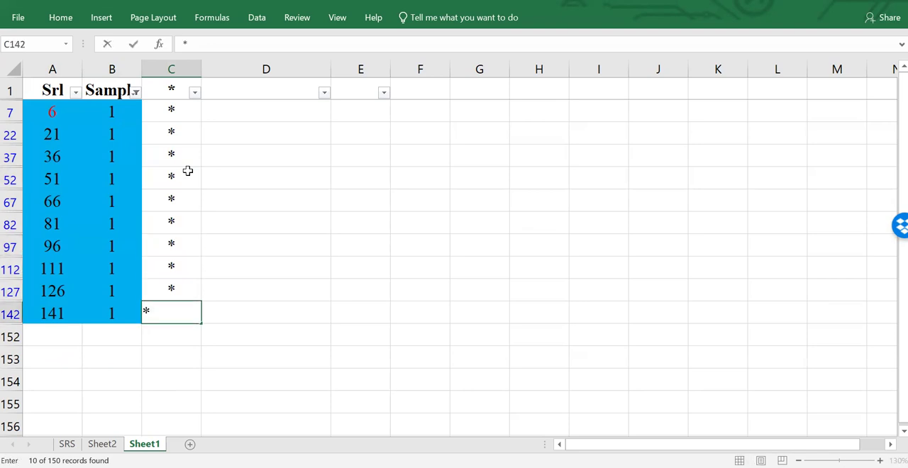
pyautogui.press('Return')
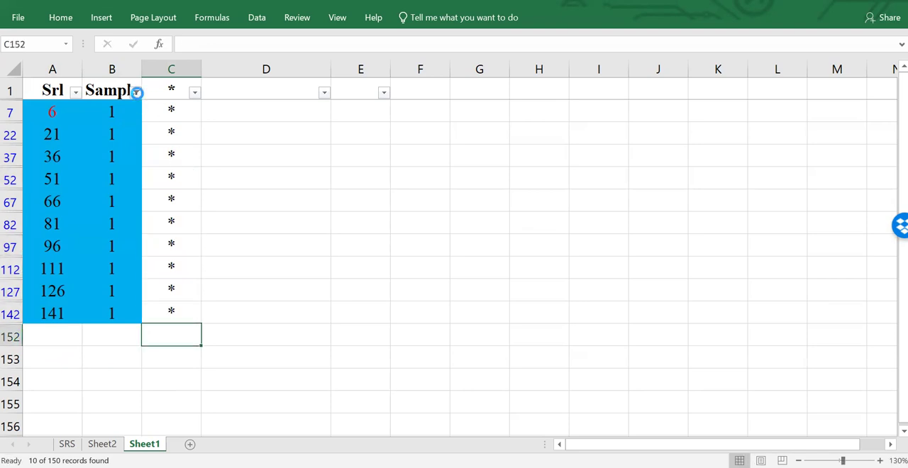
# - Reset the Sample column filter to show all values
pyautogui.click(135, 92)
pyautogui.click(62, 233)
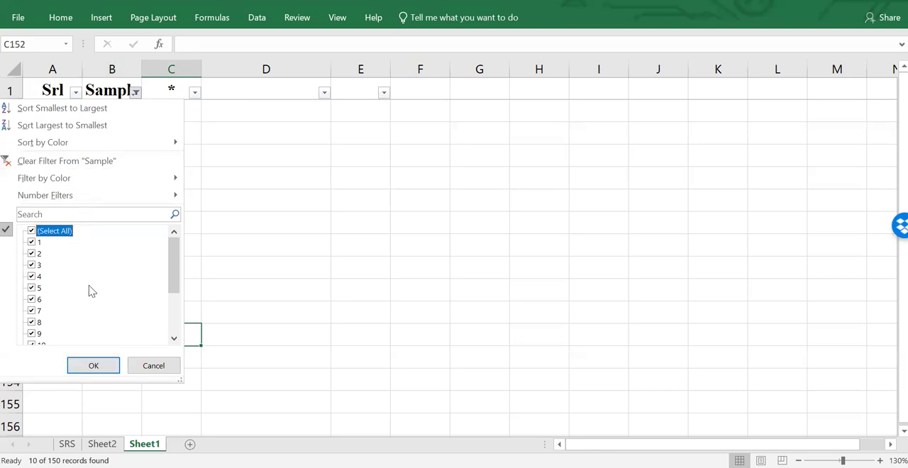
pyautogui.click(92, 365)
pyautogui.click(179, 319)
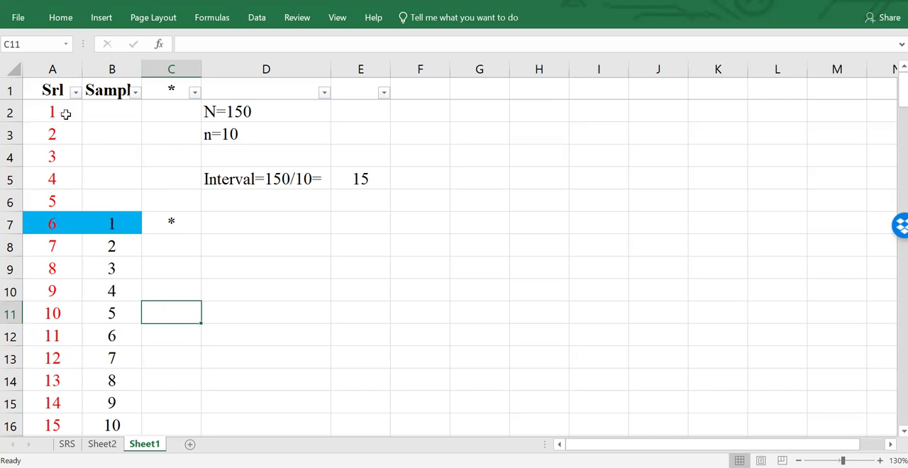
# - Review the first 15 serials and the marked rows of serials 6 and 21
pyautogui.moveTo(64, 116); pyautogui.dragTo(57, 409)
pyautogui.moveTo(66, 348); pyautogui.dragTo(67, 321)
pyautogui.scroll(2, 168, 286)
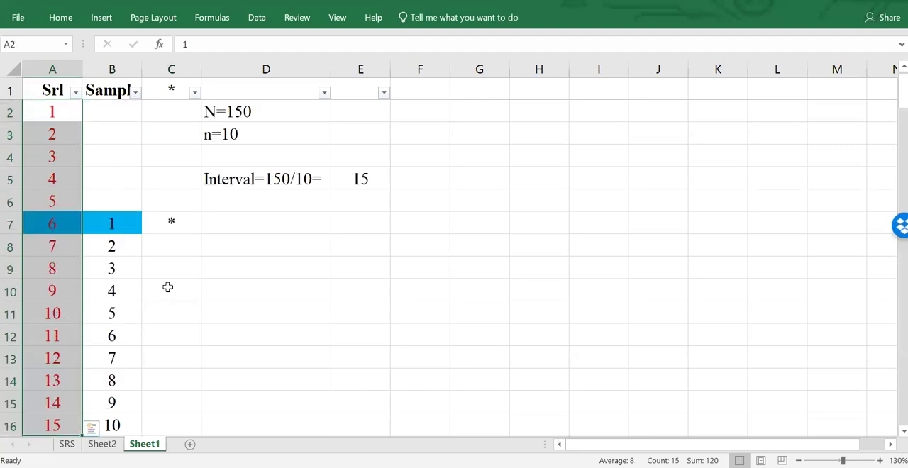
pyautogui.click(12, 222)
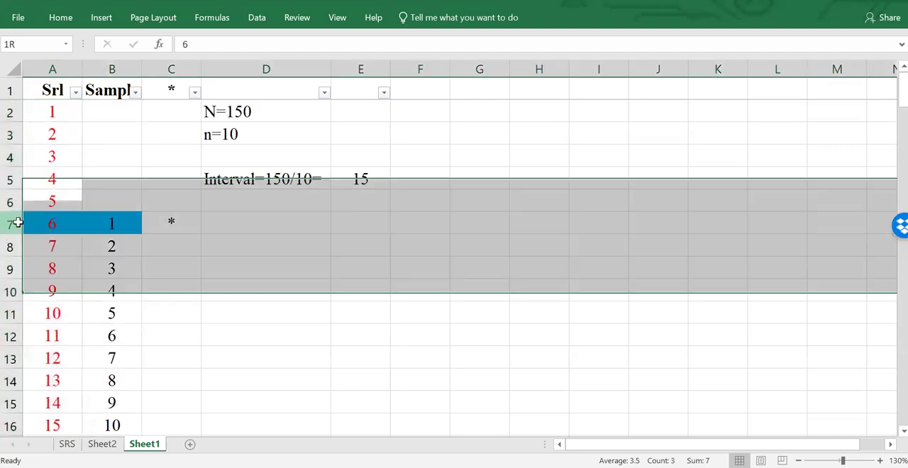
pyautogui.click(186, 220)
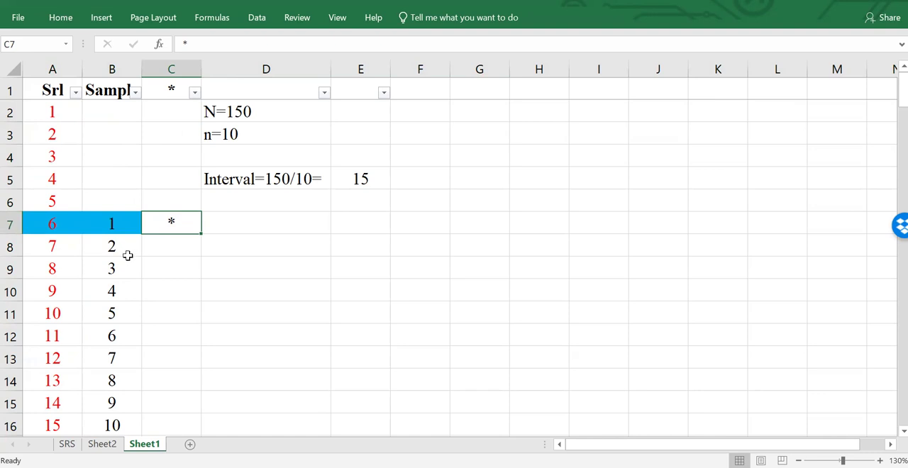
pyautogui.scroll(-3, 125, 297)
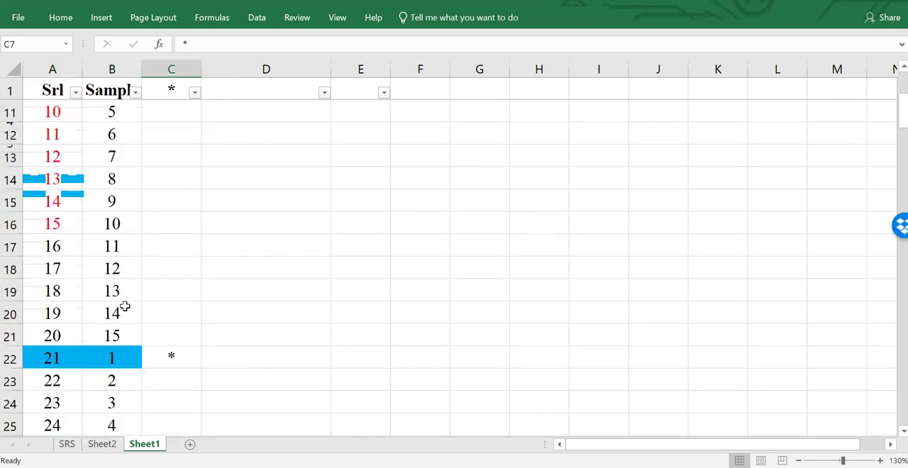
pyautogui.click(126, 358)
pyautogui.scroll(3, 141, 420)
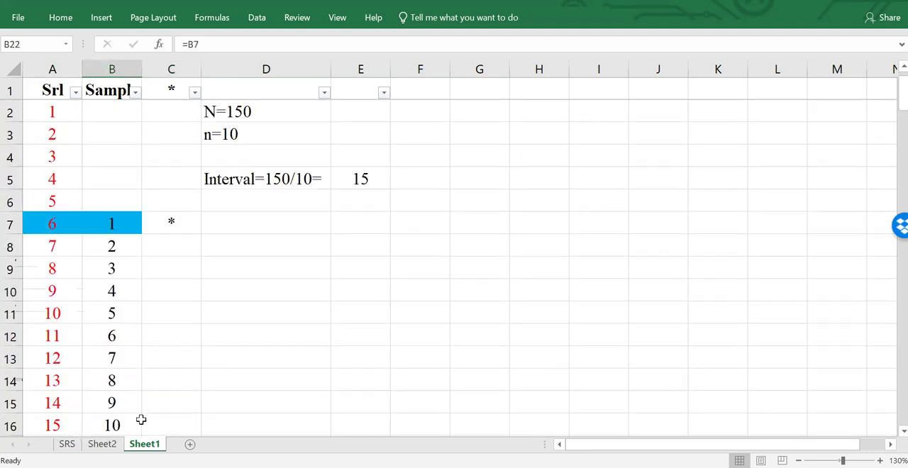
# - Step down column C from C8 to C22 to check the interval between serials 6 and 21
pyautogui.click(147, 245)
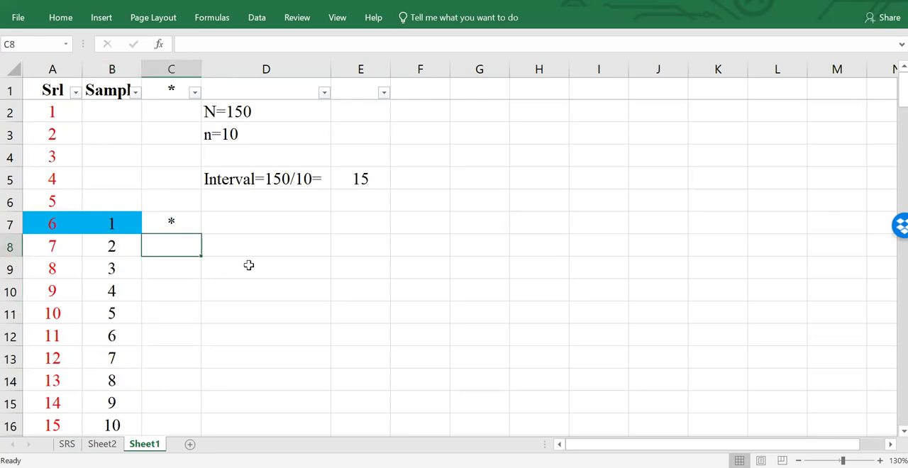
pyautogui.press('Down')
pyautogui.press('Down')
pyautogui.press('Down')
pyautogui.press('Down')
pyautogui.press('Down')
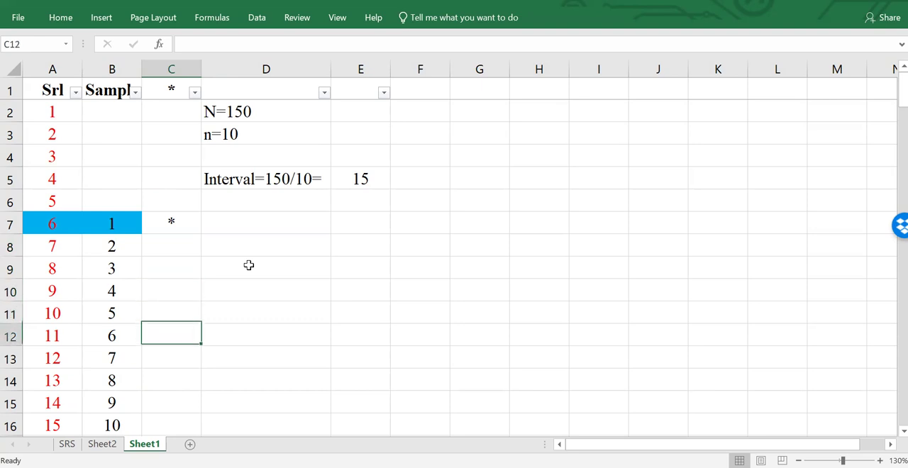
pyautogui.press('Down')
pyautogui.press('Down')
pyautogui.press('Down')
pyautogui.press('Down')
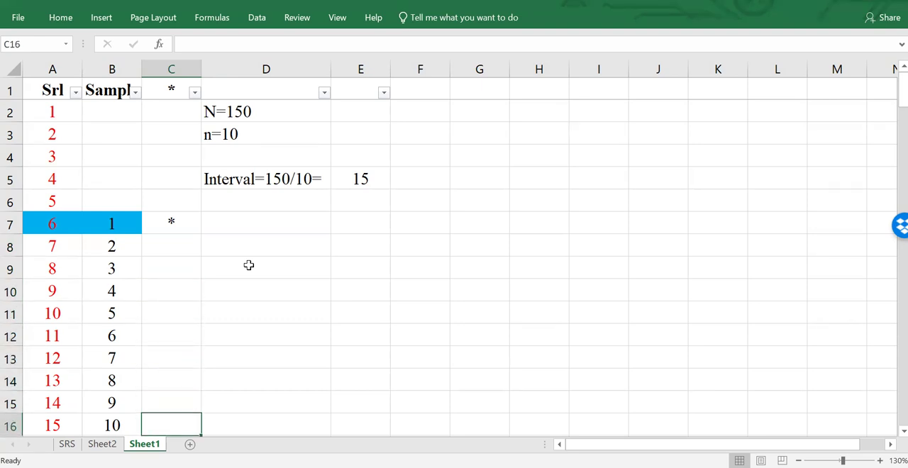
pyautogui.press('Down')
pyautogui.press('Down')
pyautogui.press('Down')
pyautogui.press('Down')
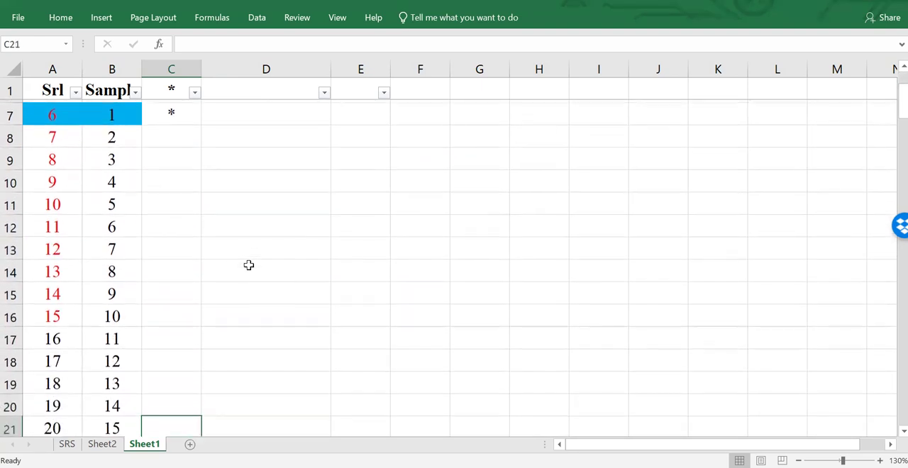
pyautogui.press('Down')
pyautogui.scroll(-1, 184, 362)
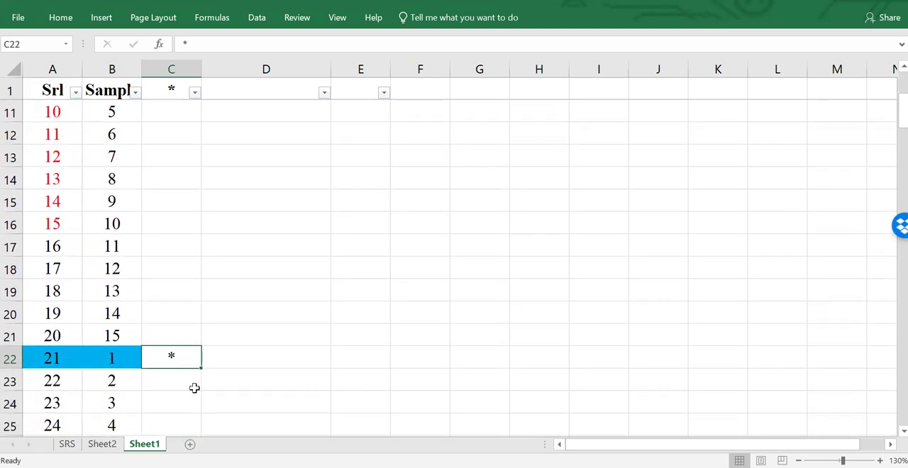
# - Step down column C from C23 to C37 to check the interval between serials 21 and 36
pyautogui.click(194, 387)
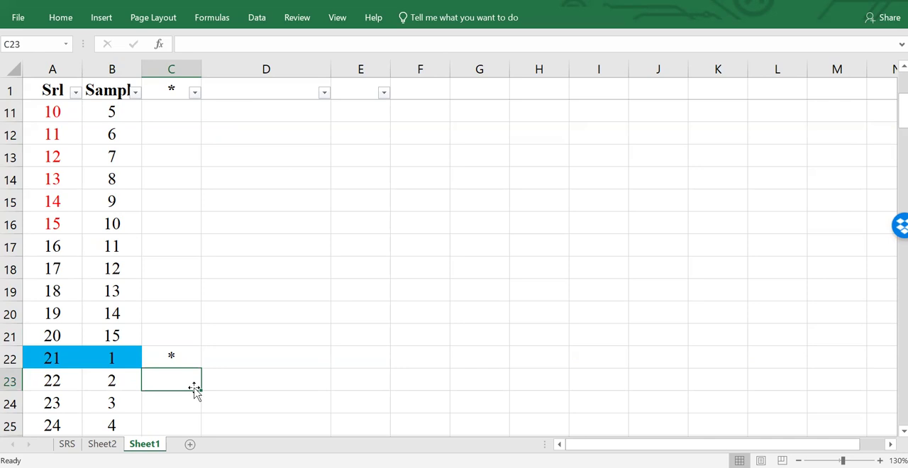
pyautogui.press('Down')
pyautogui.press('Down')
pyautogui.press('Down')
pyautogui.press('Down')
pyautogui.press('Down')
pyautogui.press('Down')
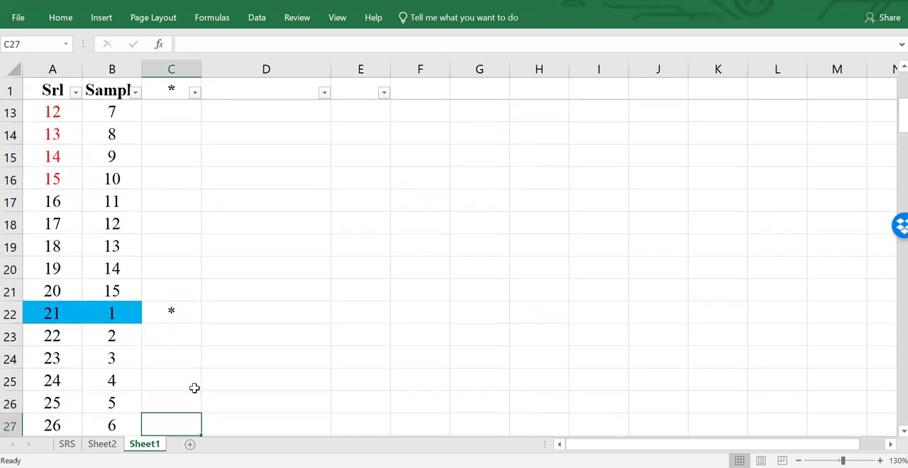
pyautogui.press('Down')
pyautogui.press('Down')
pyautogui.press('Down')
pyautogui.press('Down')
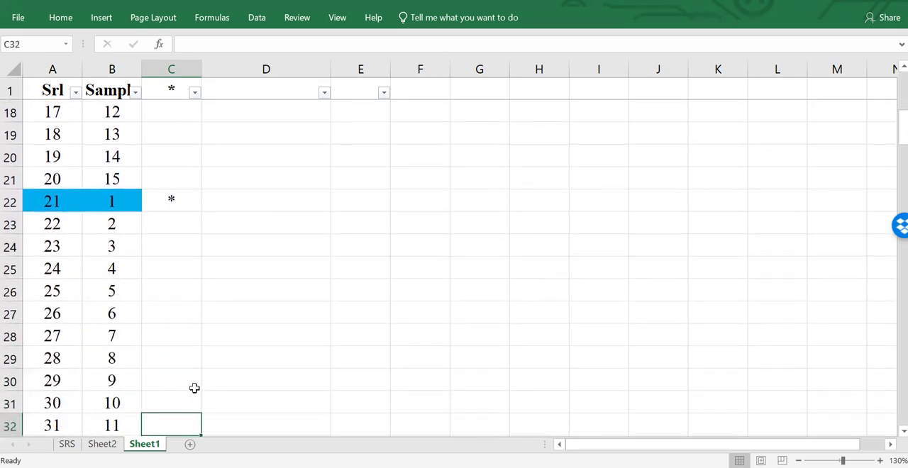
pyautogui.press('Down')
pyautogui.press('Down')
pyautogui.press('Down')
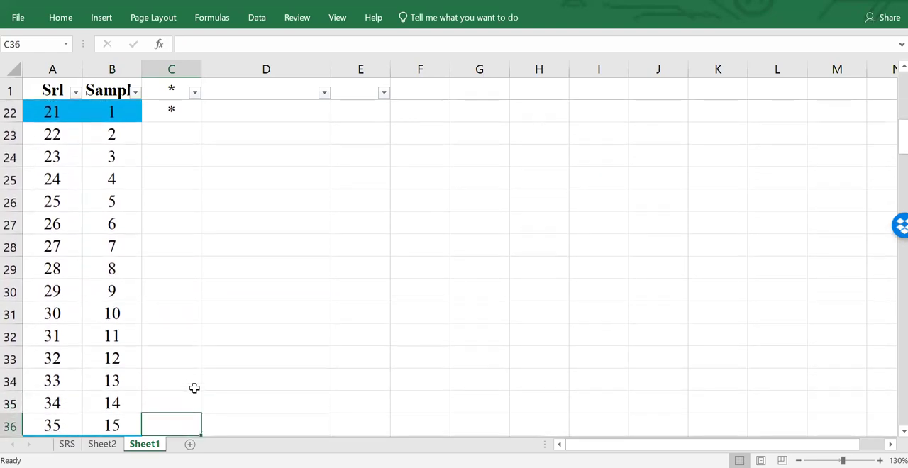
pyautogui.press('Down')
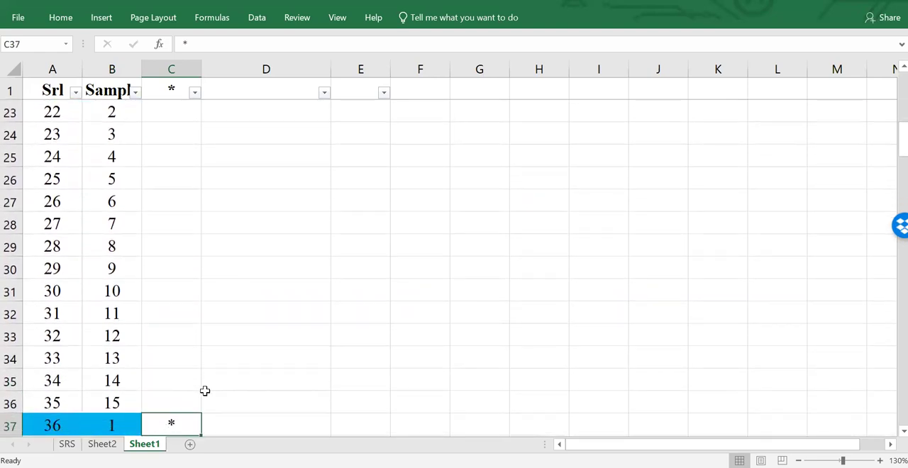
# - Review the first 15 serials in column A and the interval value in E5
pyautogui.scroll(-6, 205, 391)
pyautogui.scroll(13, 146, 366)
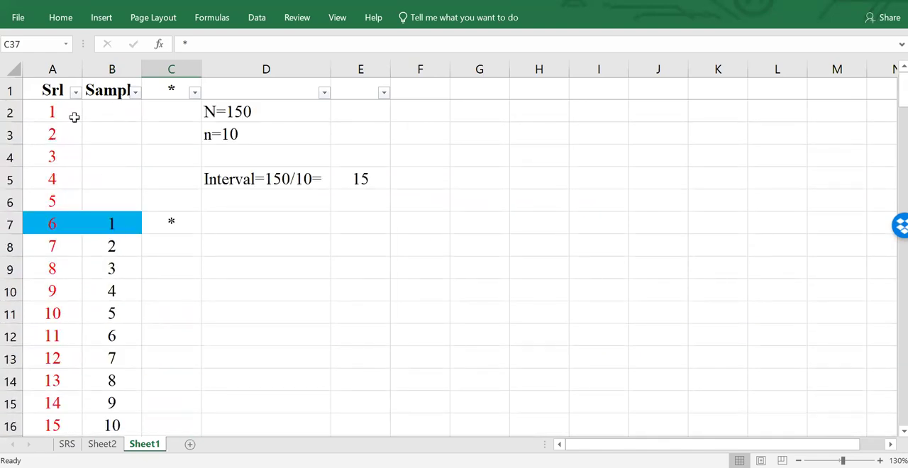
pyautogui.moveTo(65, 115); pyautogui.dragTo(60, 271)
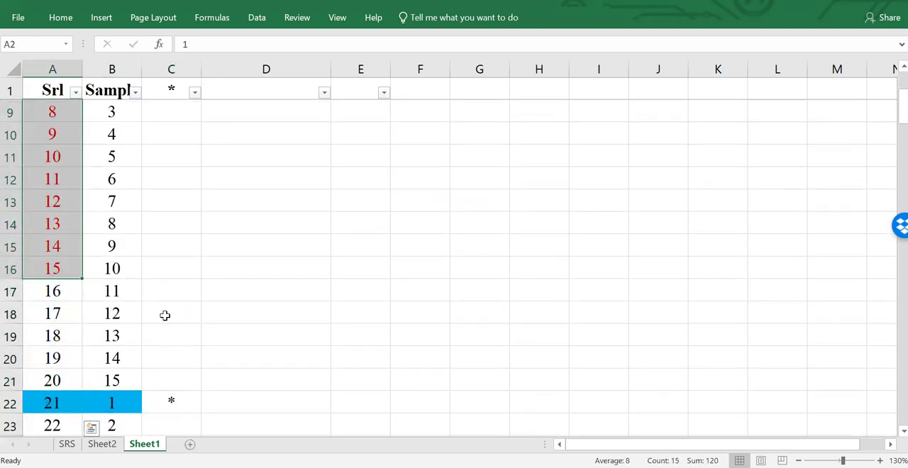
pyautogui.scroll(3, 166, 315)
pyautogui.click(359, 186)
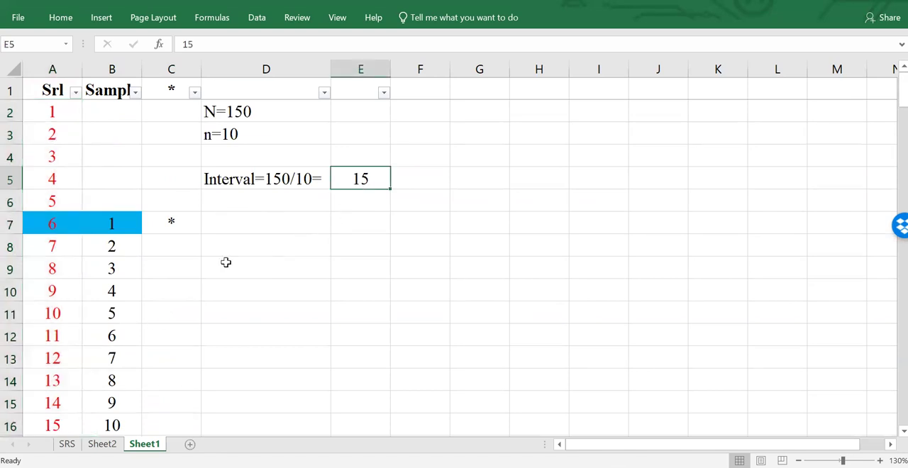
# - Check the highlighted serials in column A one after another, from serial 6 through serial 51 to serial 66
pyautogui.click(53, 225)
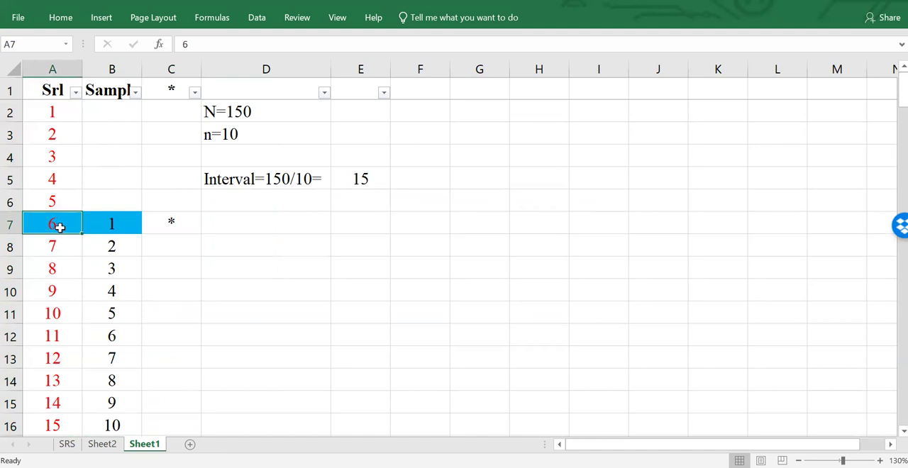
pyautogui.scroll(-3, 64, 225)
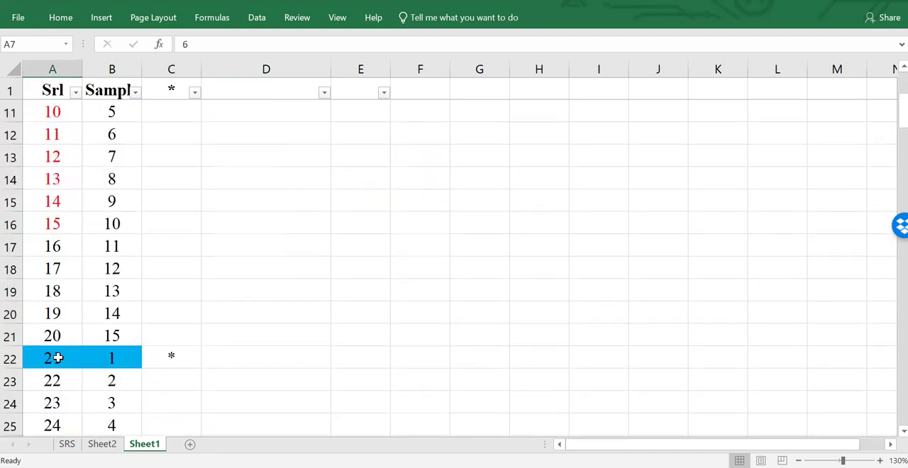
pyautogui.scroll(3, 57, 360)
pyautogui.scroll(-4, 78, 344)
pyautogui.click(67, 291)
pyautogui.scroll(-3, 67, 319)
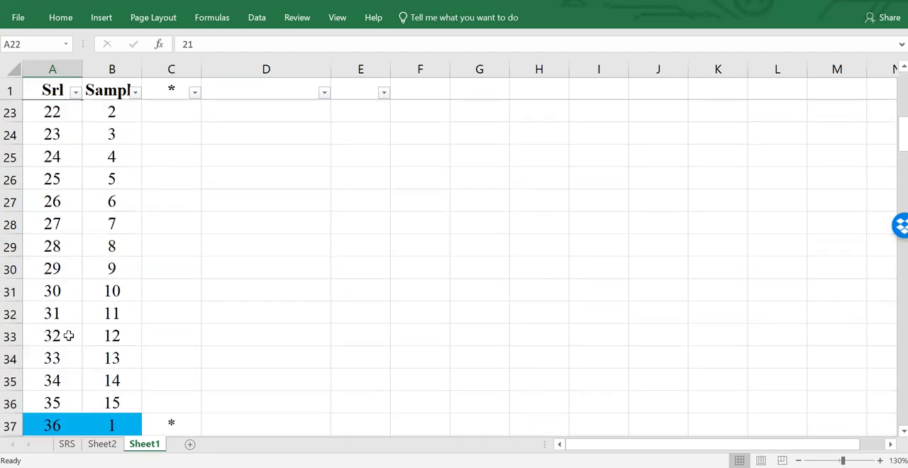
pyautogui.click(62, 419)
pyautogui.scroll(-3, 63, 422)
pyautogui.scroll(-3, 105, 428)
pyautogui.click(55, 358)
pyautogui.scroll(-4, 63, 379)
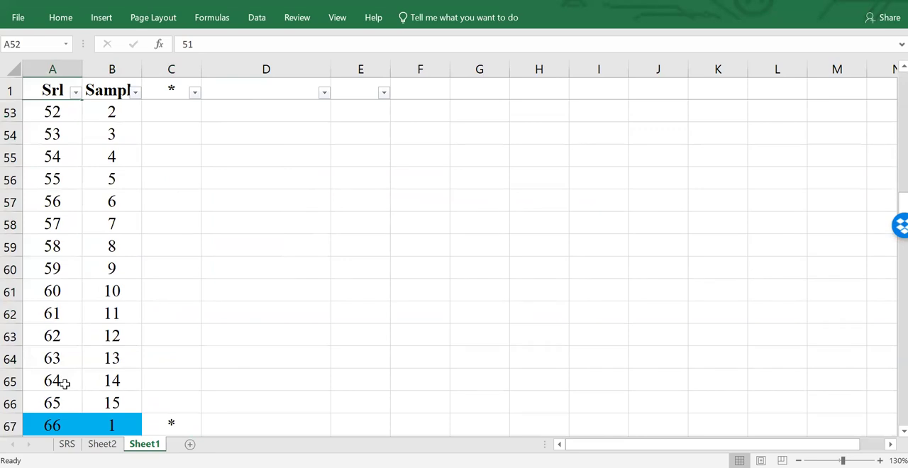
# - Recheck the first 15 serials from A2, the starting unit's sample number in B7 and its * mark in C7
pyautogui.scroll(17, 71, 314)
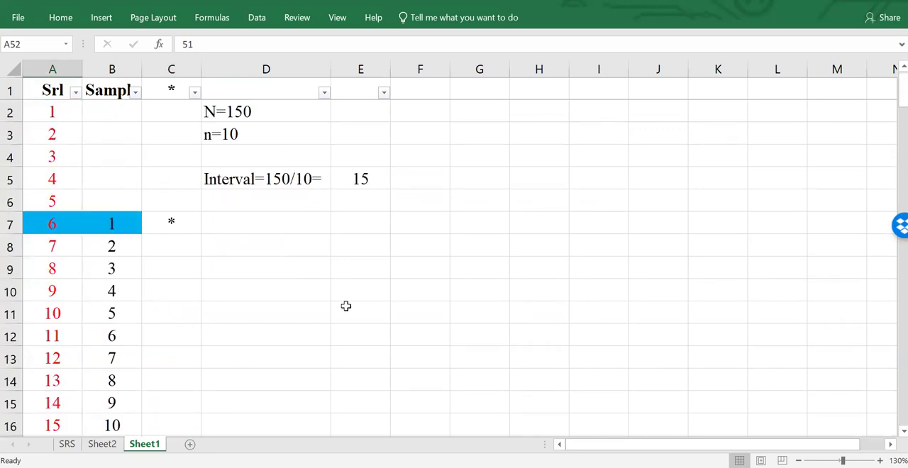
pyautogui.keyDown('ctrl'); pyautogui.scroll(2, 345, 305); pyautogui.keyUp('ctrl')
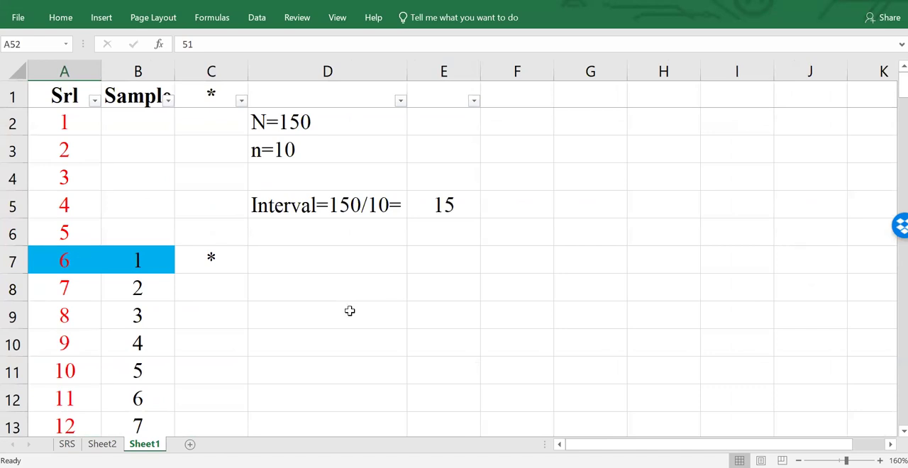
pyautogui.click(73, 115)
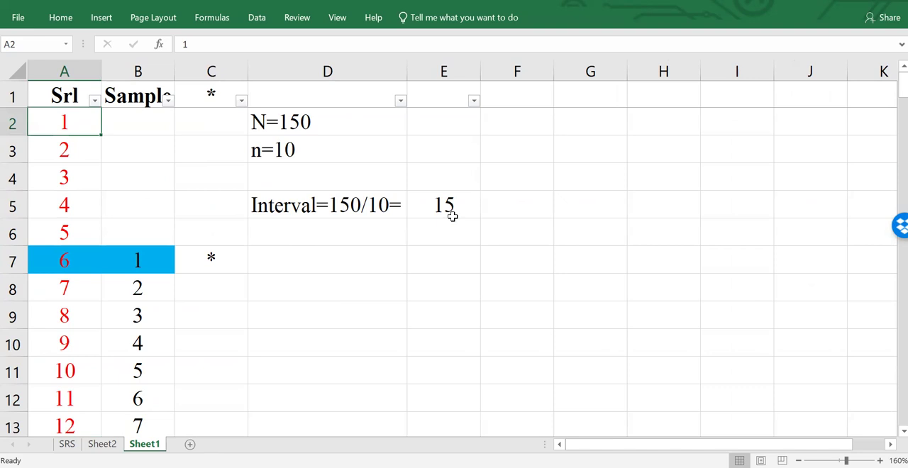
pyautogui.moveTo(68, 120); pyautogui.dragTo(86, 159)
pyautogui.scroll(4, 184, 188)
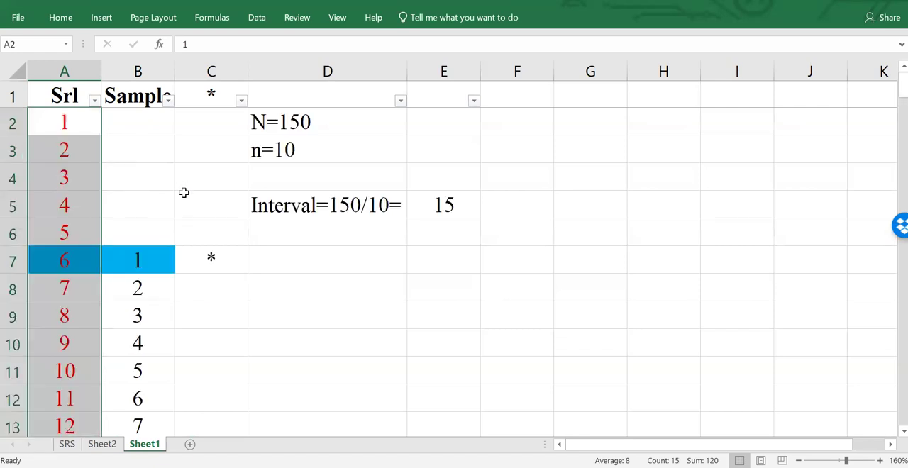
pyautogui.click(151, 262)
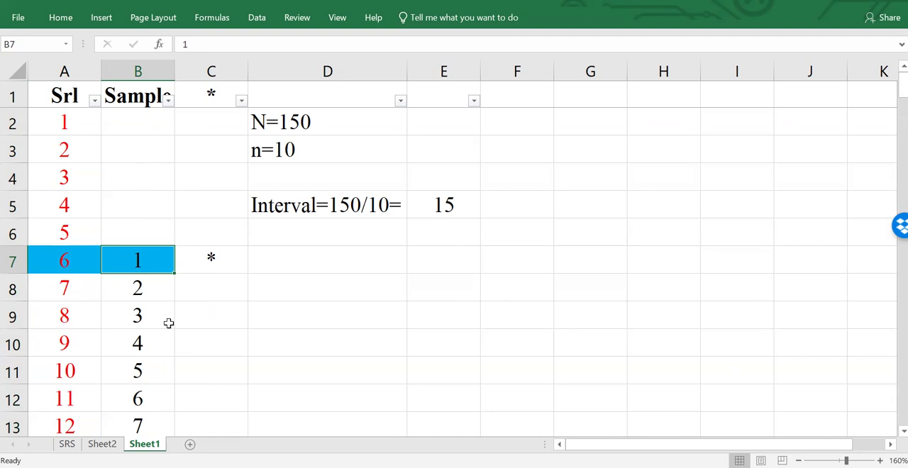
pyautogui.scroll(-2, 169, 322)
pyautogui.scroll(1, 168, 278)
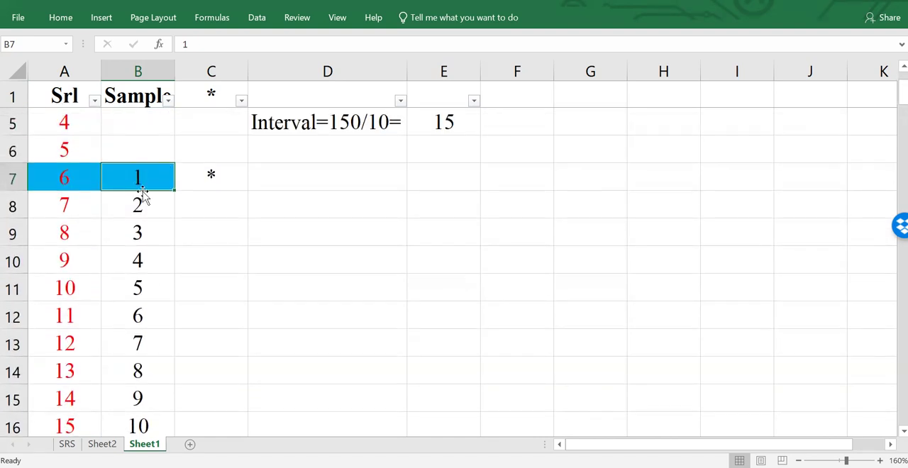
pyautogui.click(213, 173)
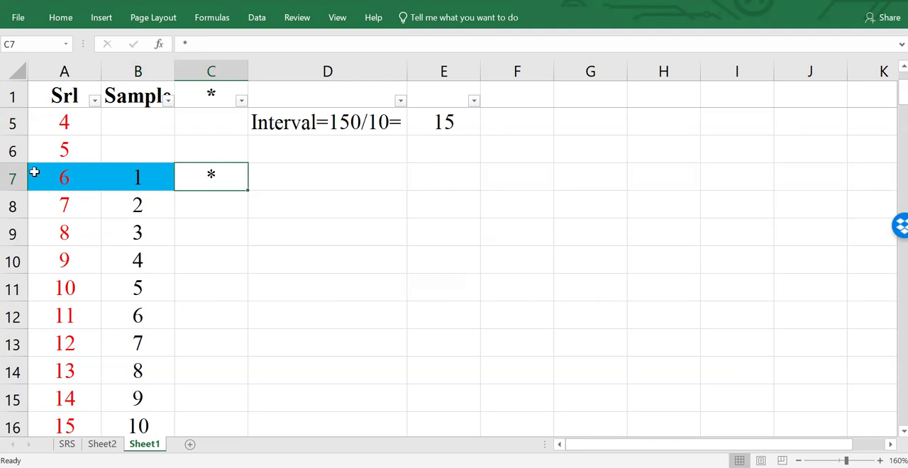
# - Filter the Sample column to show only the rows with value 1
pyautogui.click(168, 100)
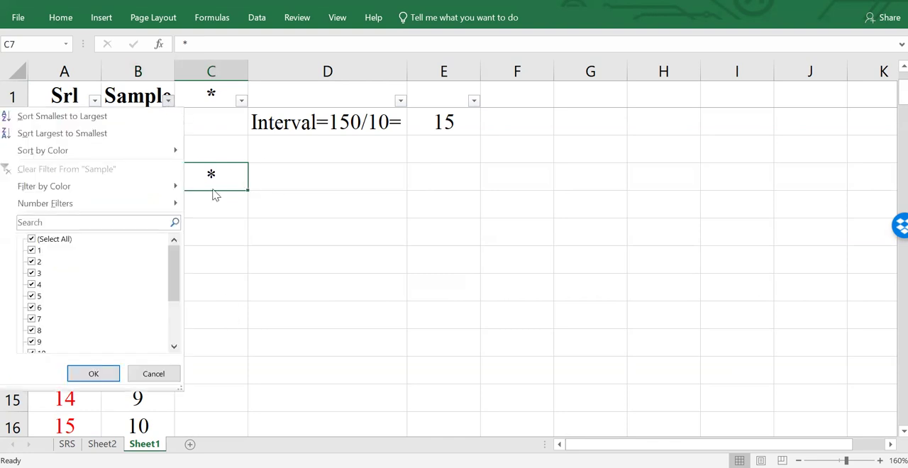
pyautogui.click(49, 240)
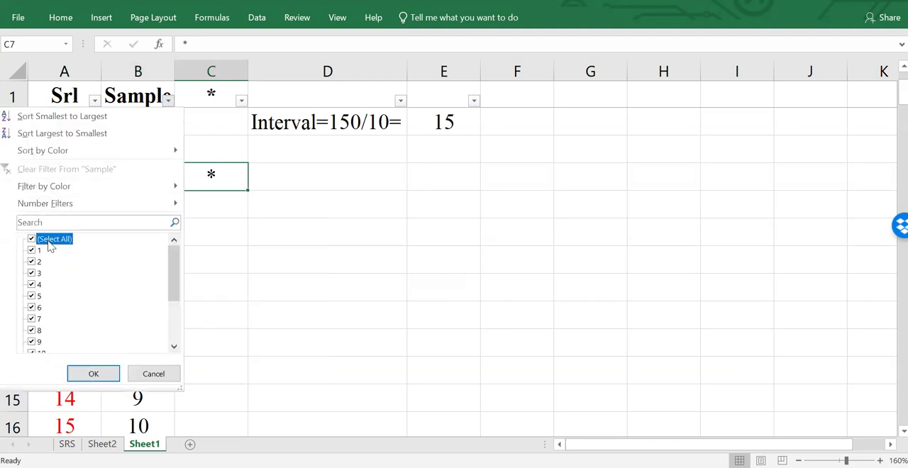
pyautogui.click(34, 250)
pyautogui.click(93, 374)
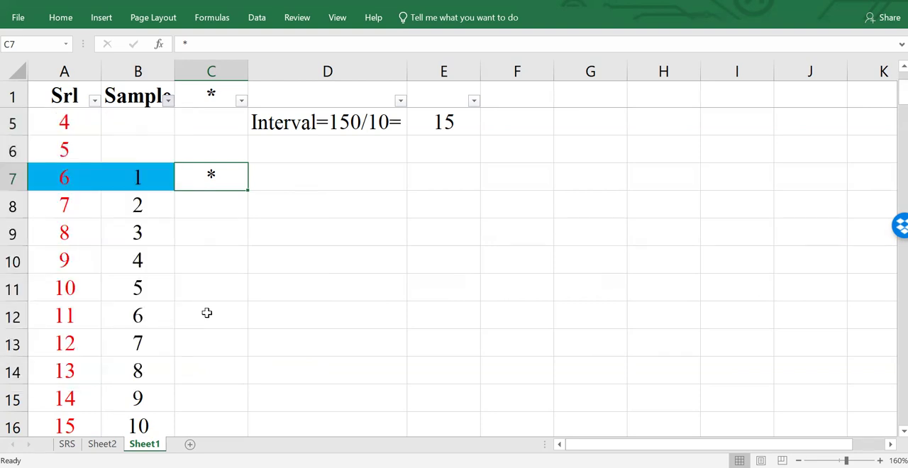
pyautogui.click(342, 241)
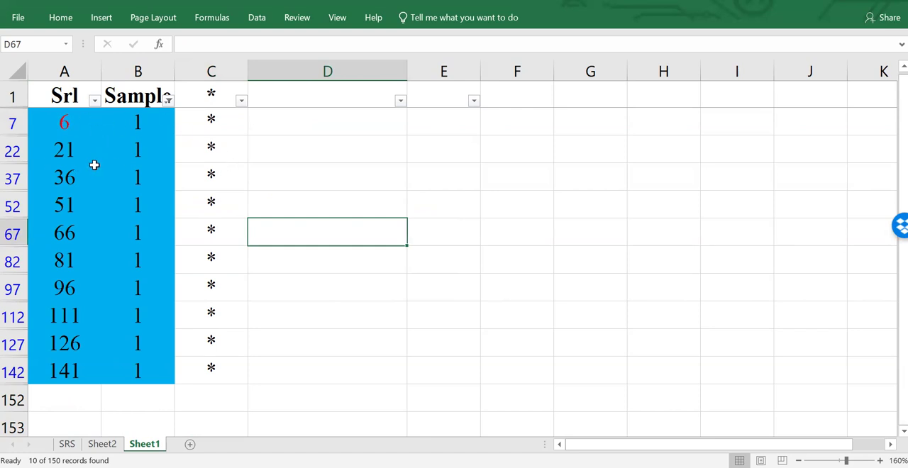
# - Review the filtered serials one by one from 6 to 141, and select the whole filtered serial list to check it
pyautogui.click(70, 130)
pyautogui.click(70, 145)
pyautogui.click(65, 174)
pyautogui.click(65, 200)
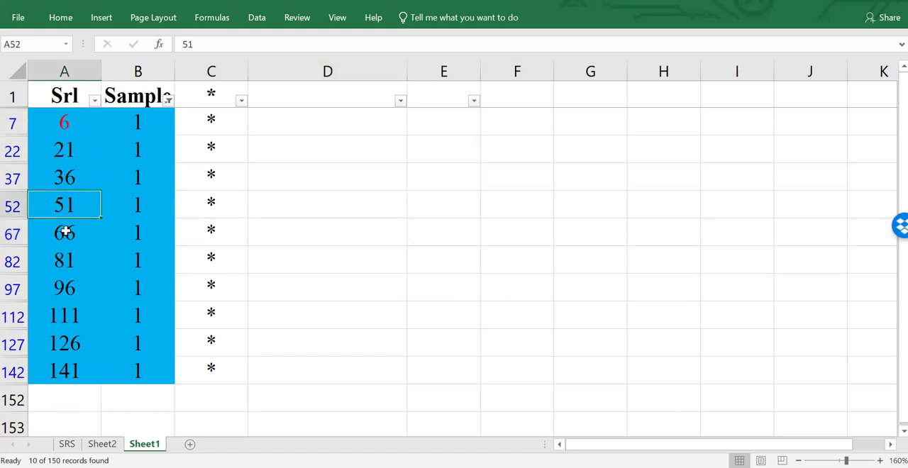
pyautogui.click(65, 232)
pyautogui.click(64, 265)
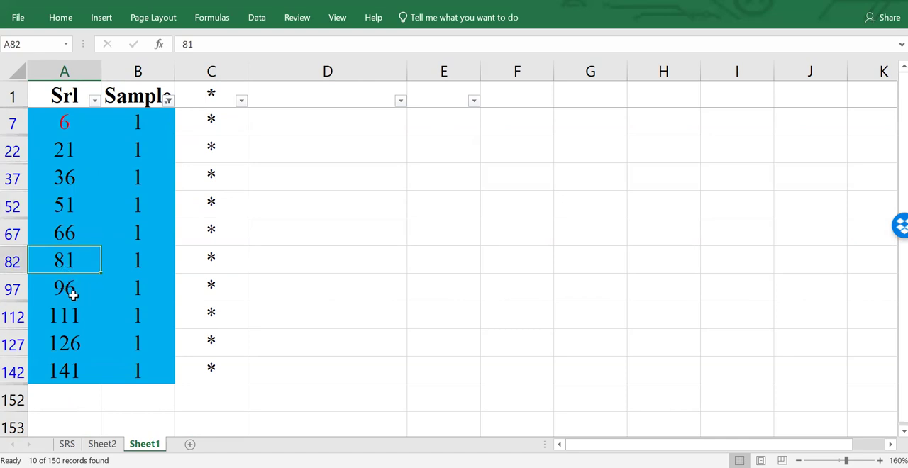
pyautogui.click(66, 292)
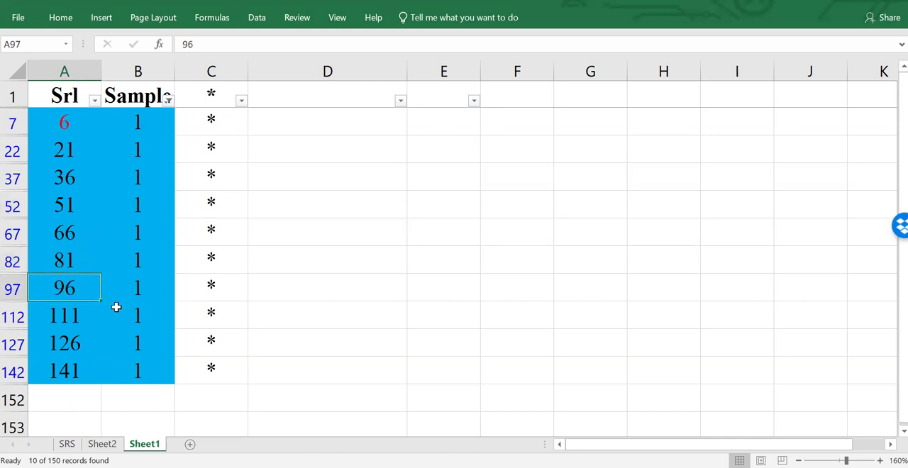
pyautogui.click(62, 316)
pyautogui.click(68, 346)
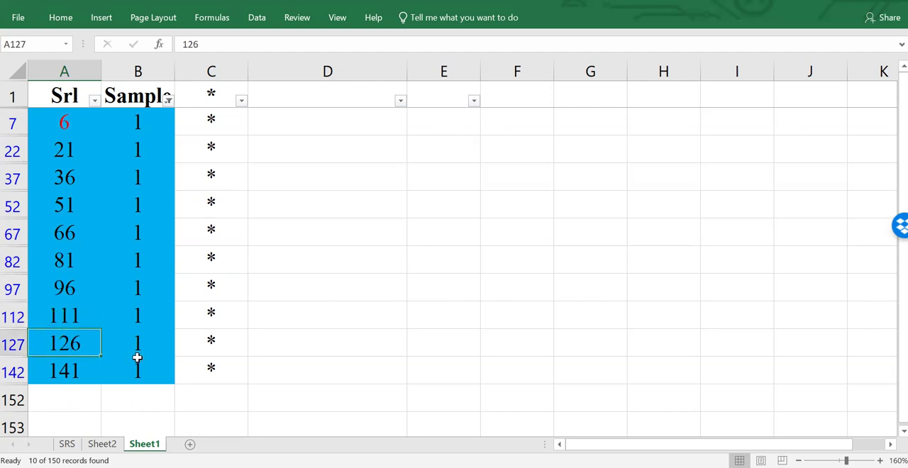
pyautogui.click(71, 370)
pyautogui.moveTo(66, 121); pyautogui.dragTo(69, 372)
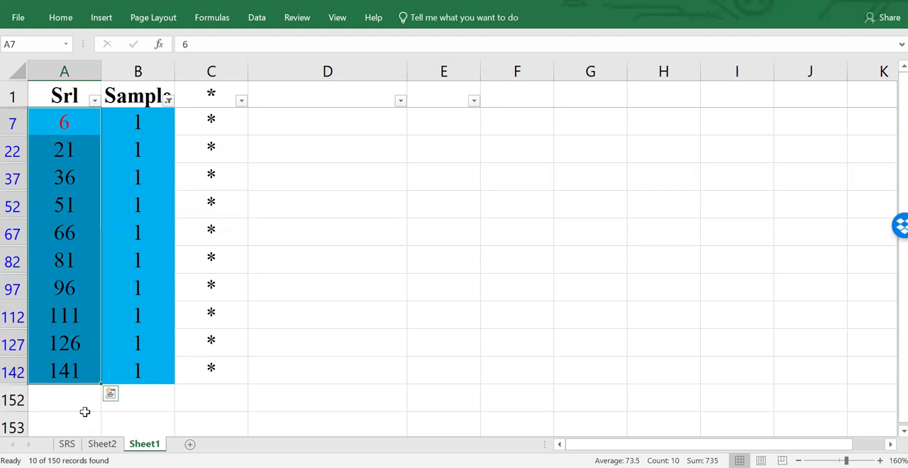
pyautogui.click(80, 402)
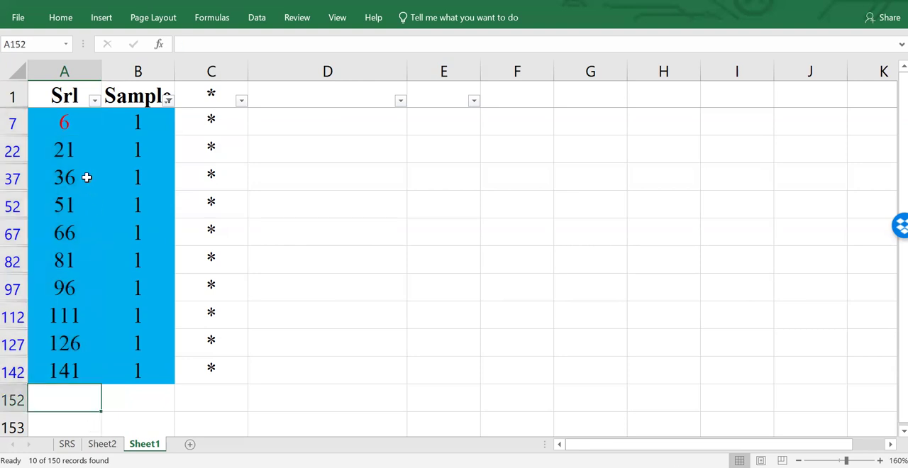